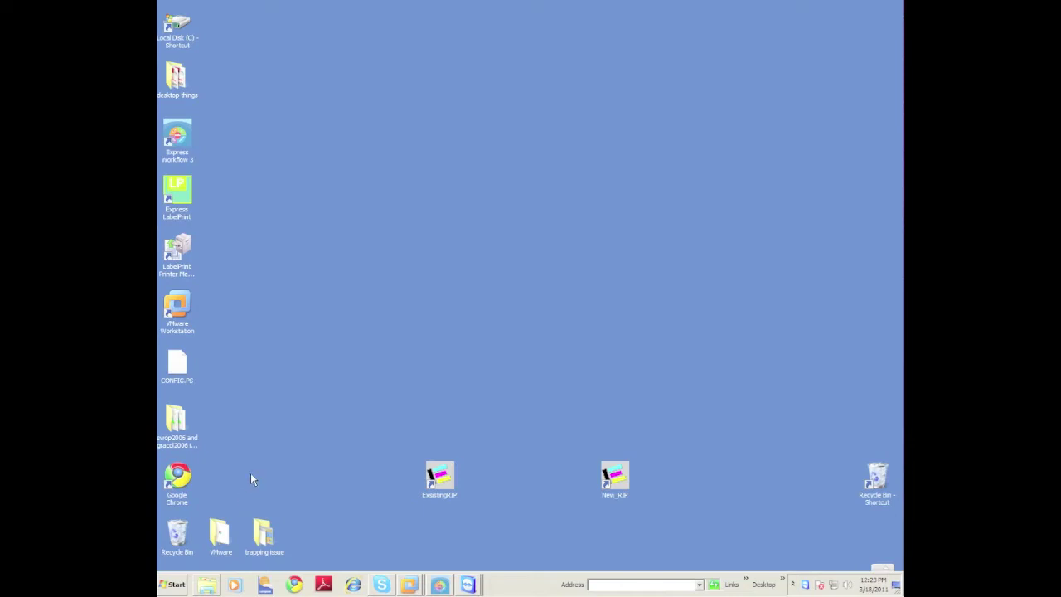
Step: In Chrome, go to the GRACoL Resources page and download the SWOP 2006 & GRACoL 2006 ICC Profiles zip
double_click(178, 477)
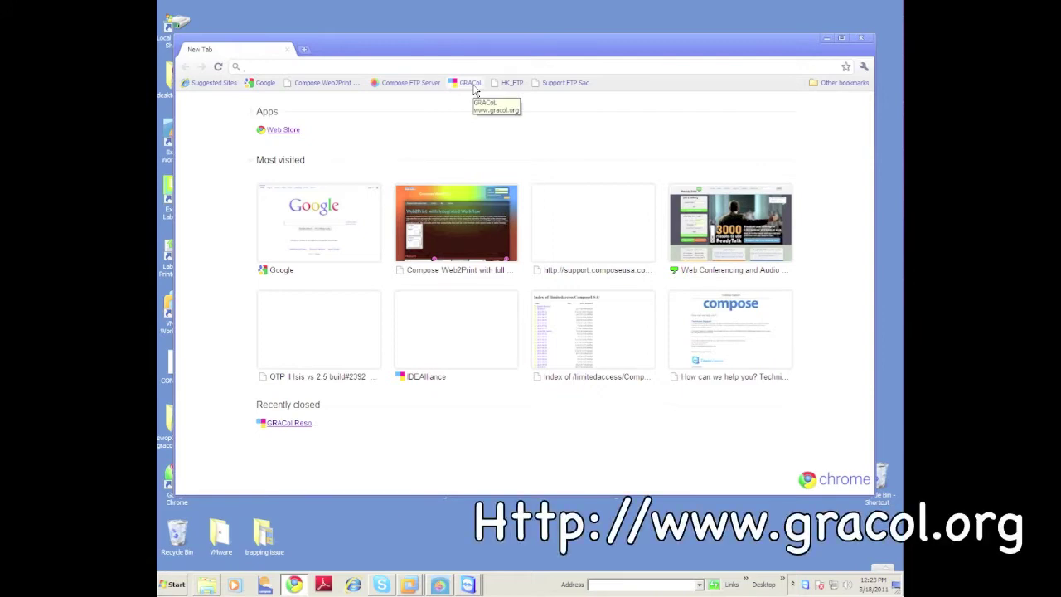
click(474, 87)
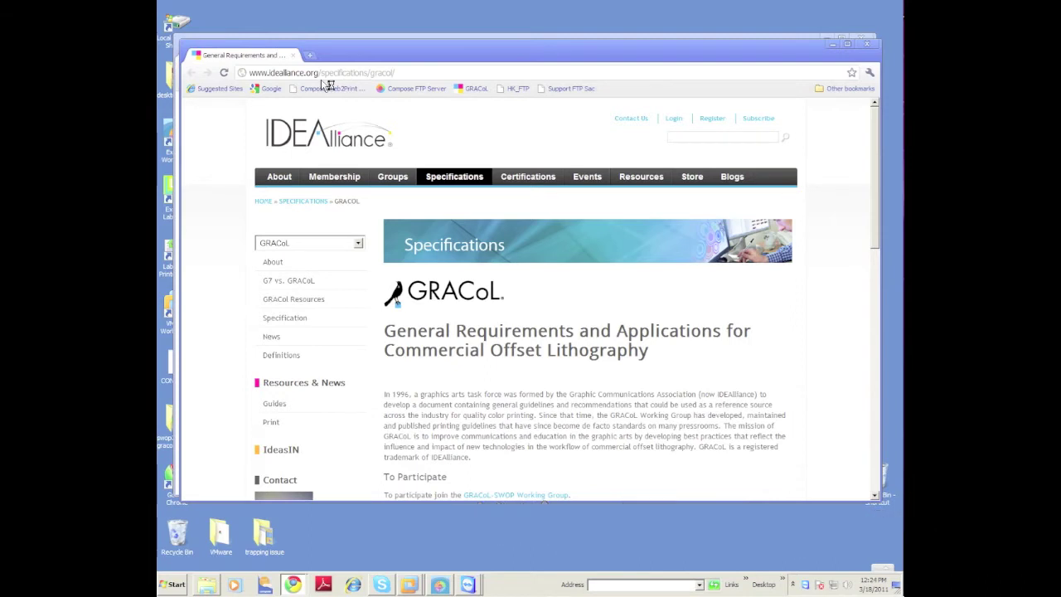
click(311, 302)
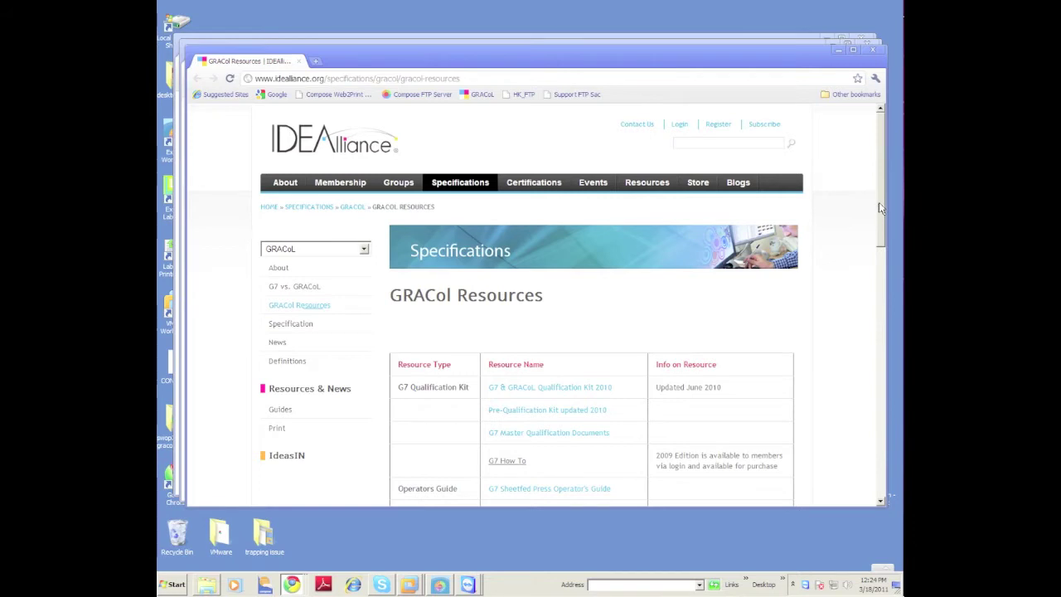
scroll(880, 209, down, 2)
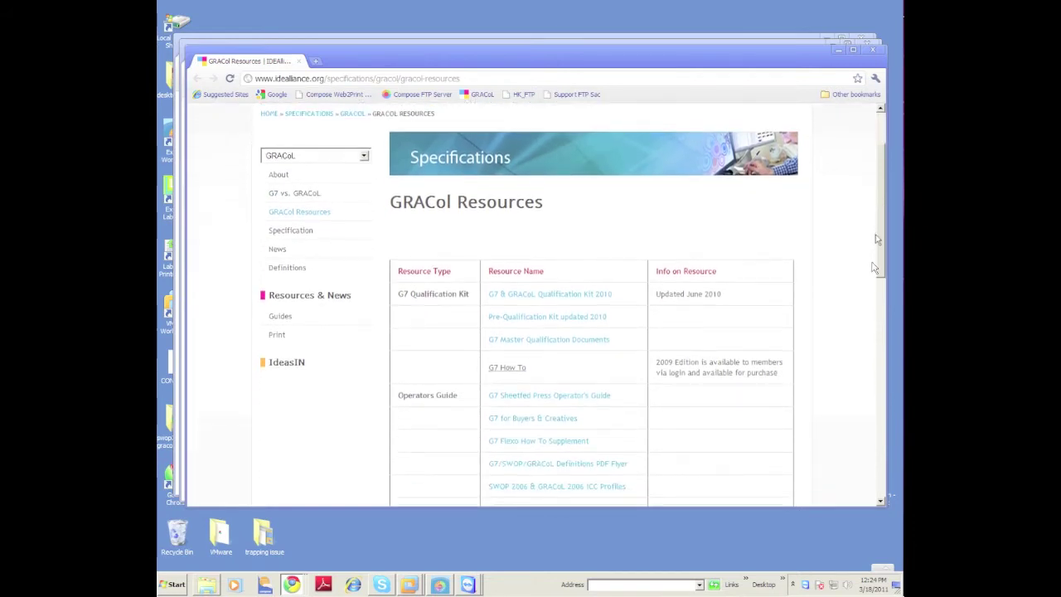
scroll(874, 264, down, 2)
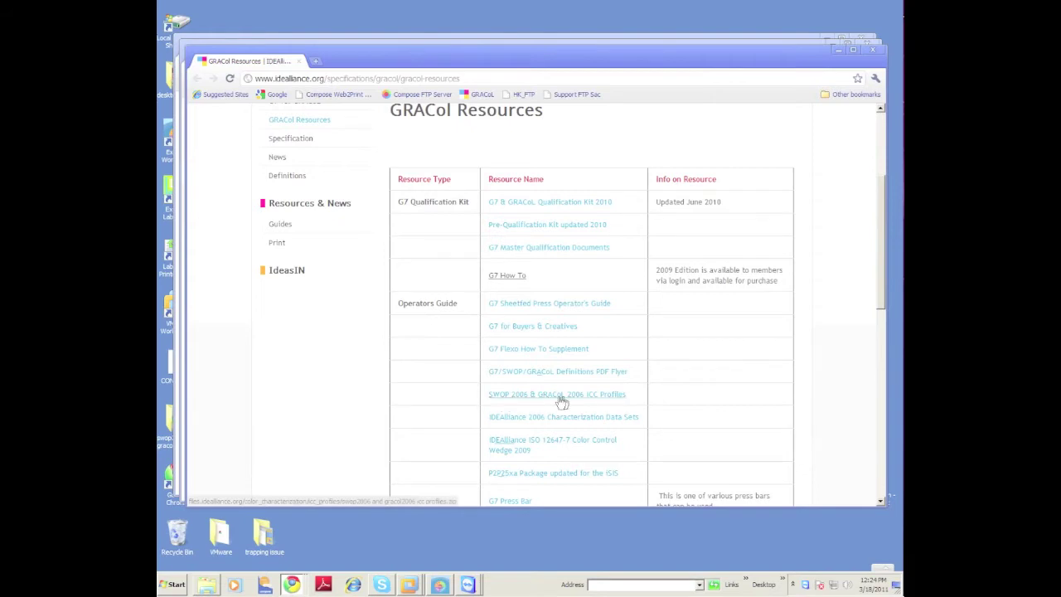
click(531, 396)
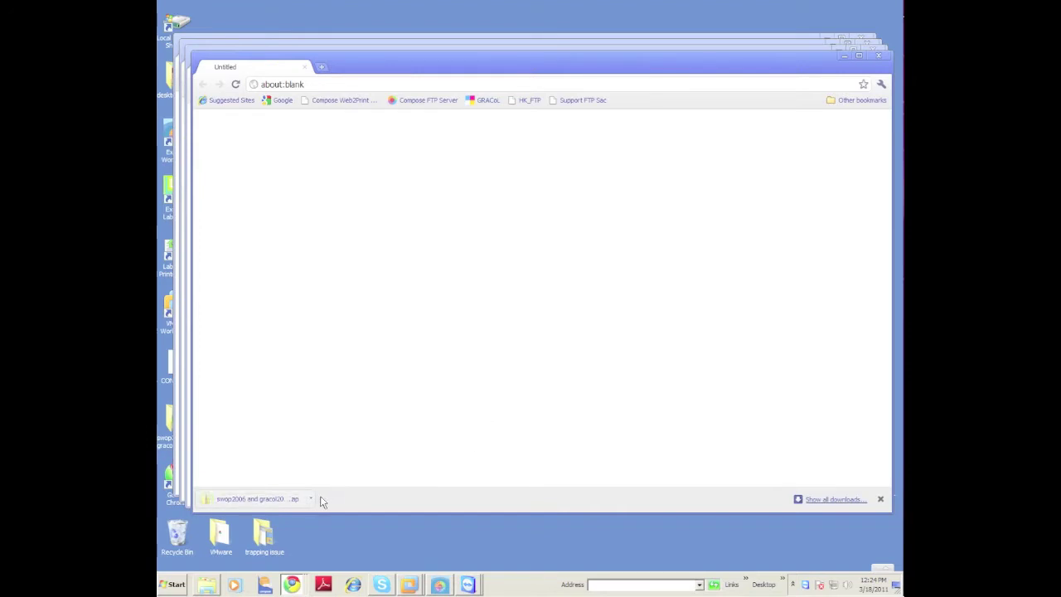
click(312, 501)
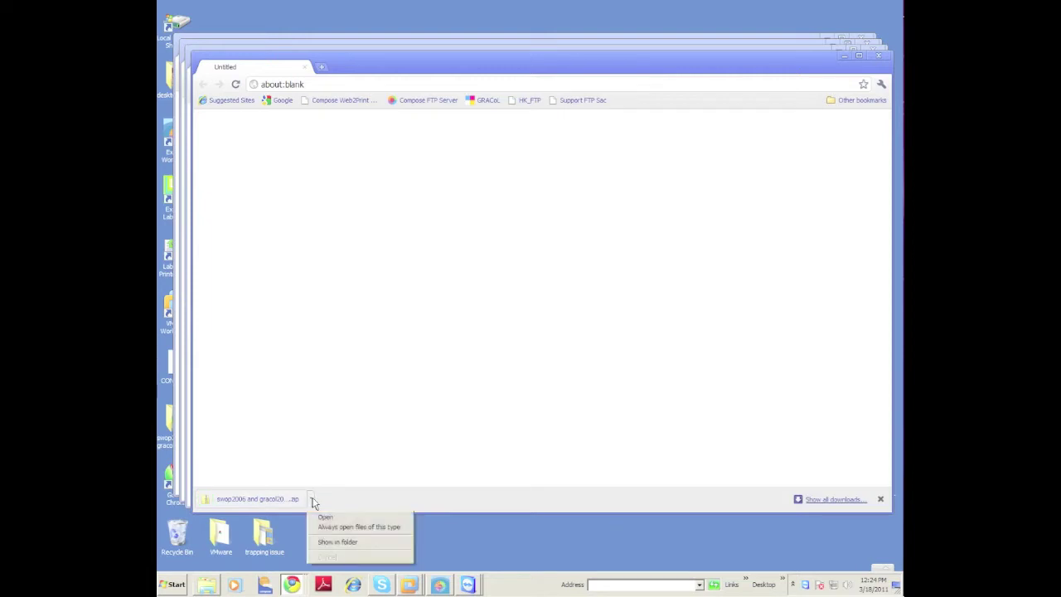
Step: Extract the downloaded profiles zip to its suggested folder and select GRACoL2006_Coated1v2.icc
click(335, 543)
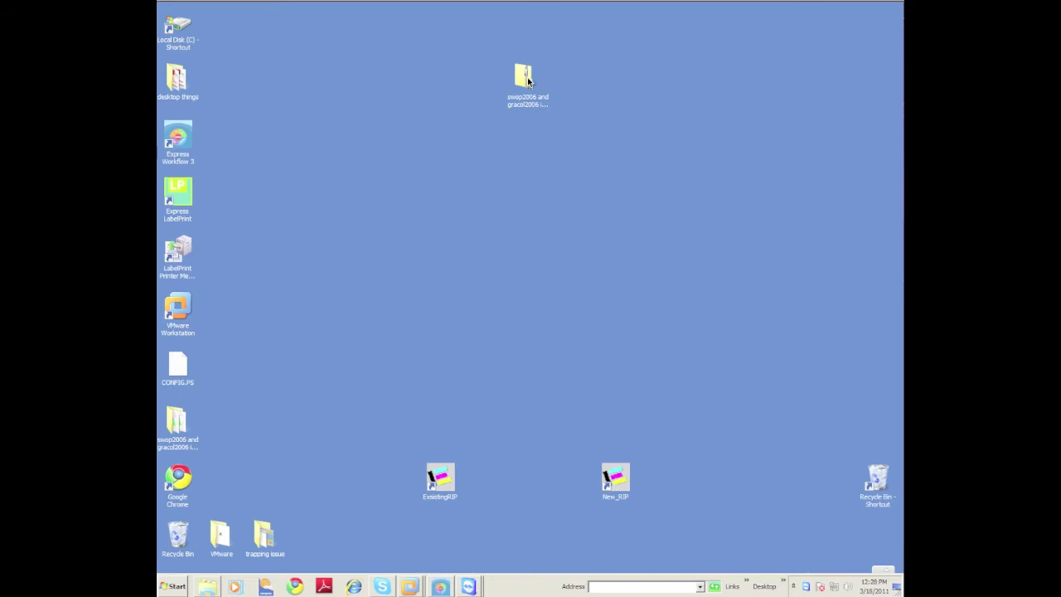
shift+click(524, 79)
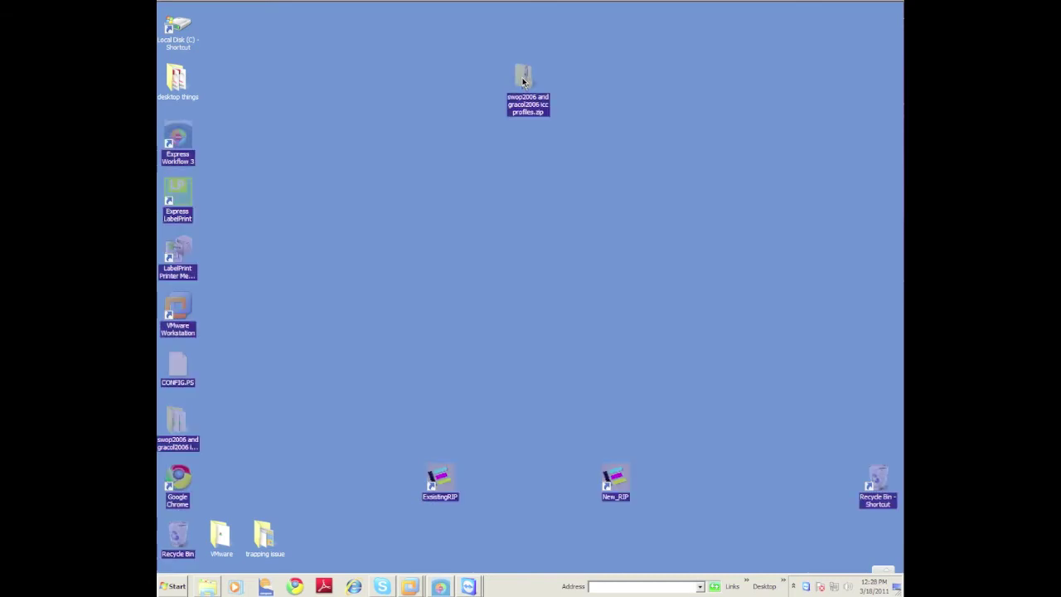
right_click(523, 82)
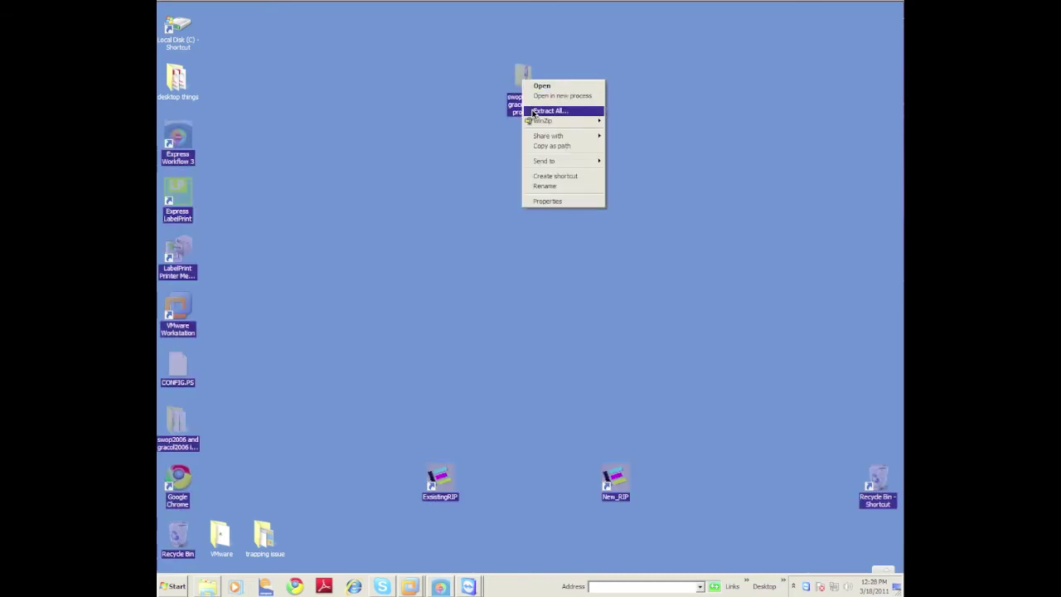
click(535, 111)
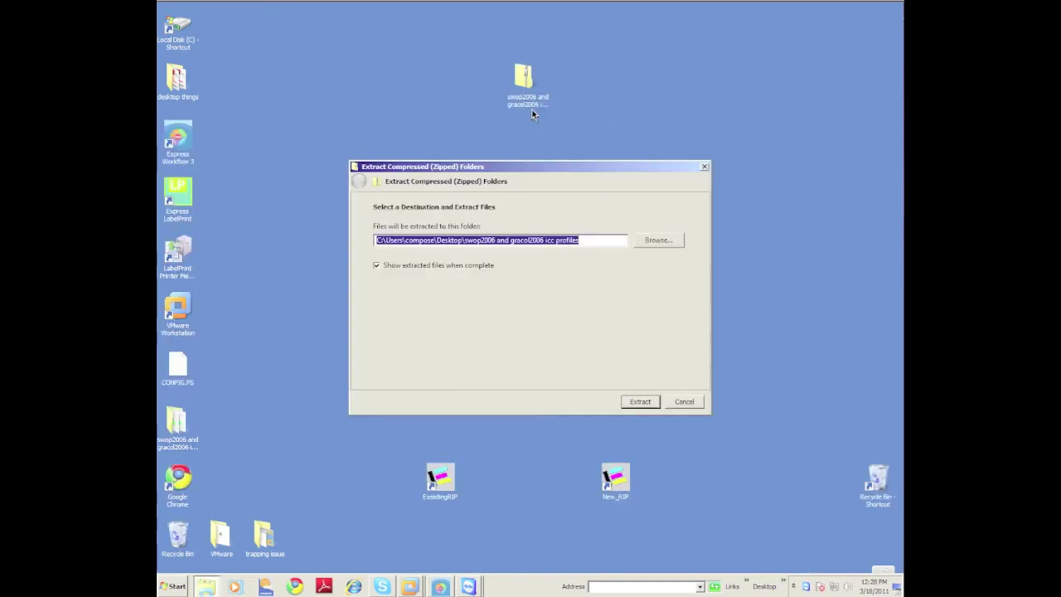
click(638, 402)
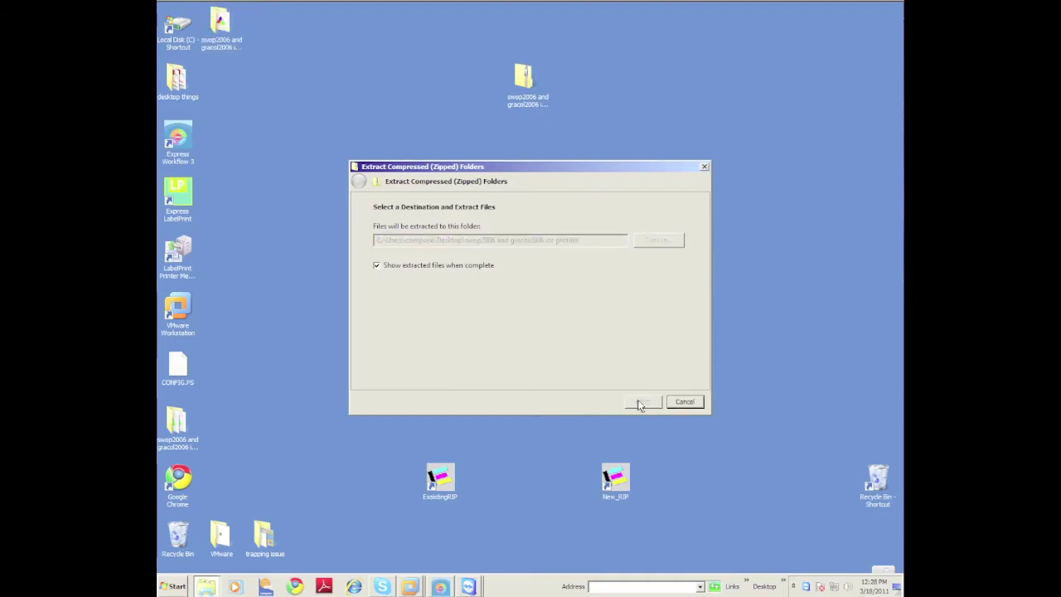
click(568, 269)
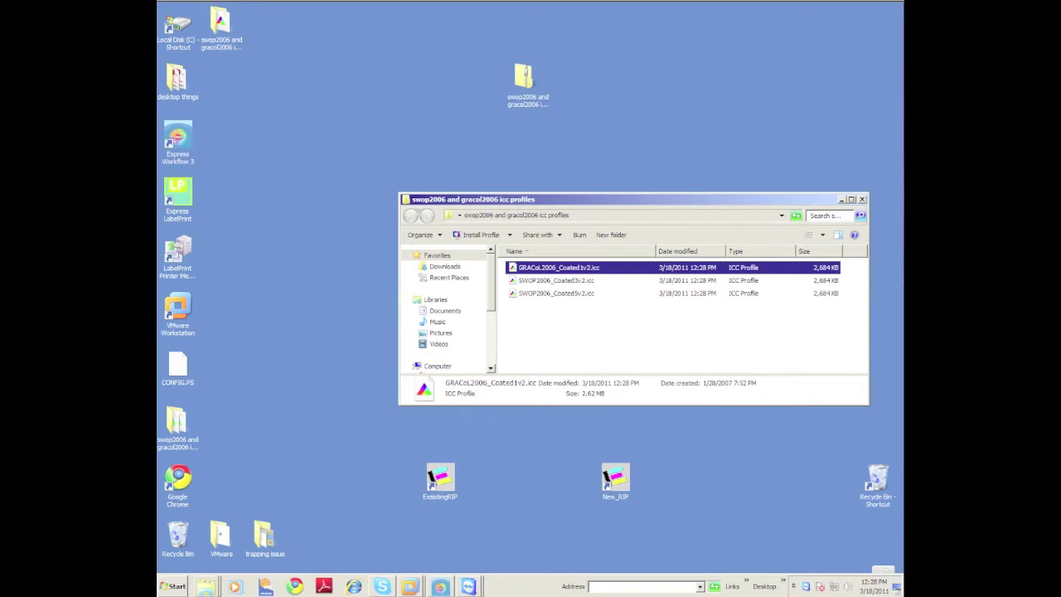
Step: Restore the Express LabelPrint window and stop the running print workflow
click(446, 589)
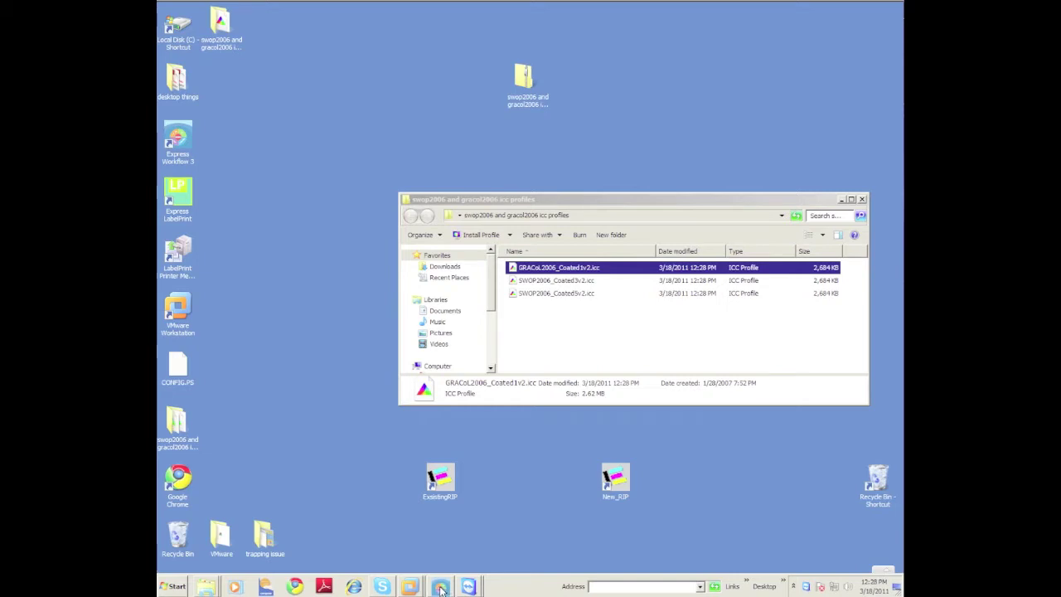
right_click(440, 589)
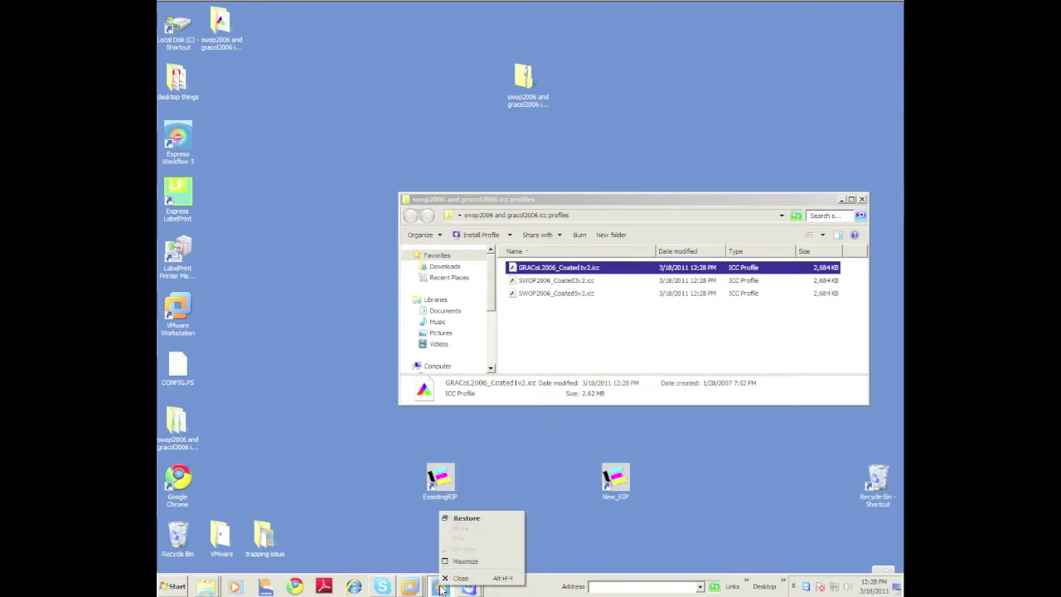
click(464, 518)
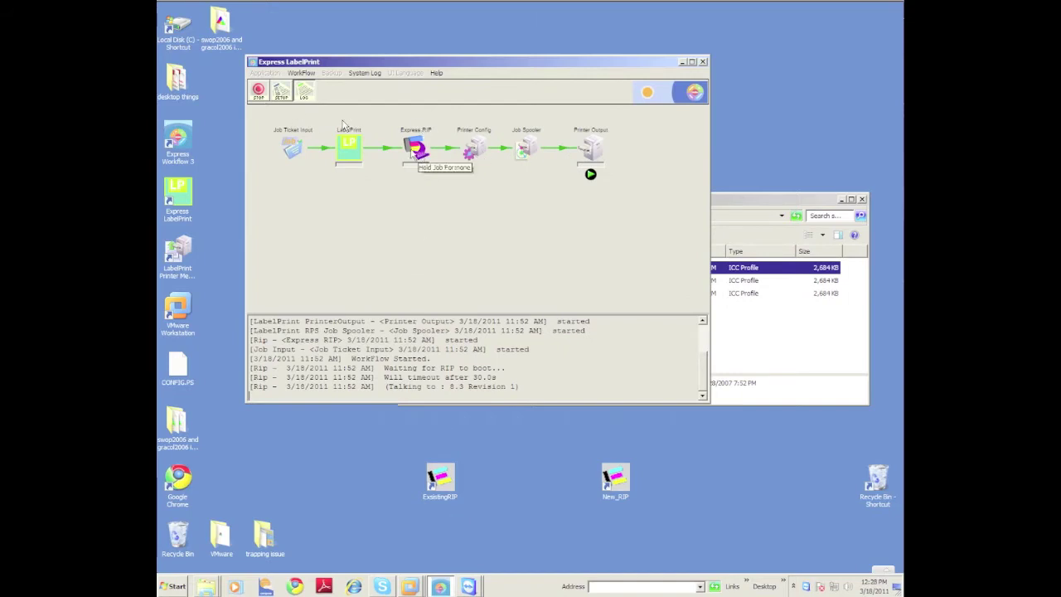
click(255, 94)
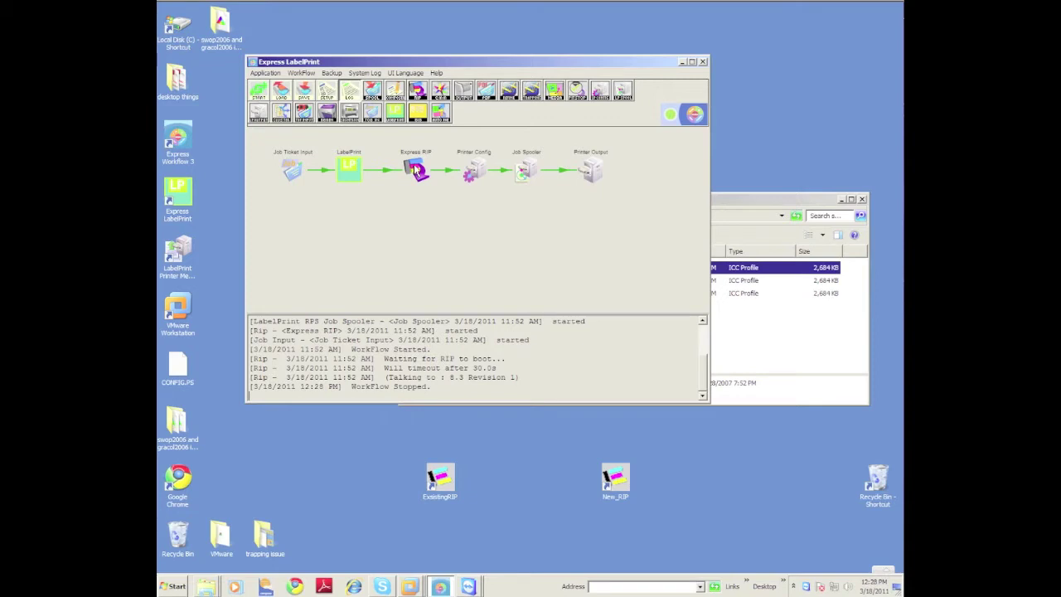
Step: Launch Express RIP and dismiss the demo notice and About dialog
double_click(416, 170)
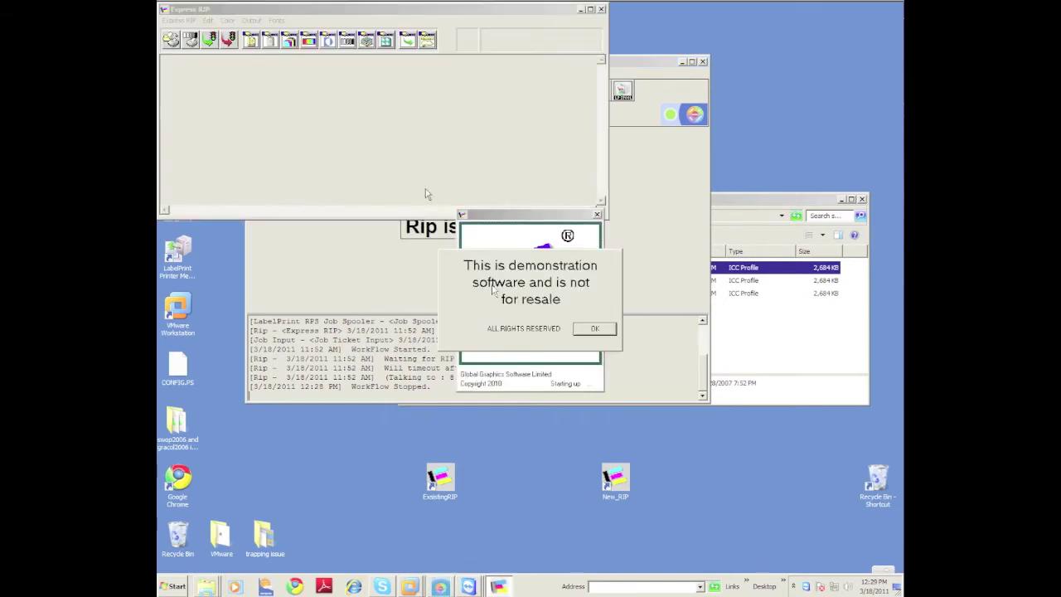
click(595, 330)
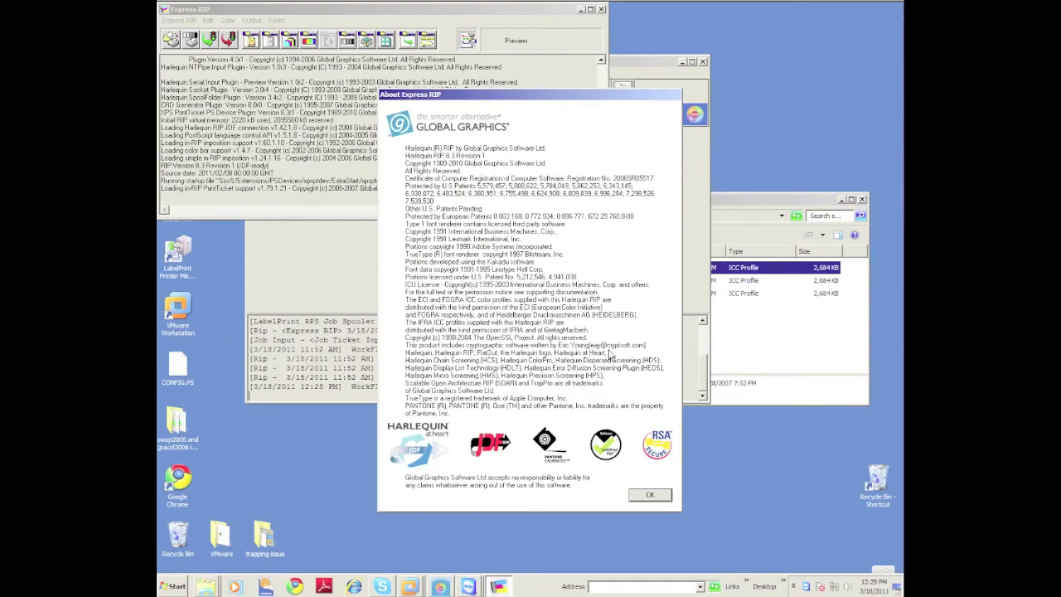
click(651, 496)
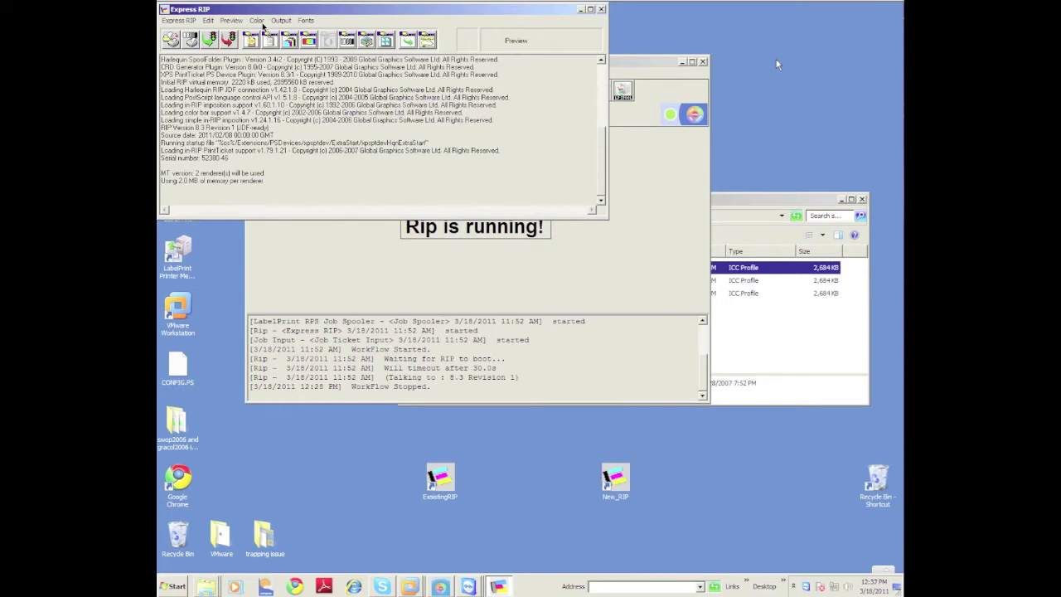
click(258, 20)
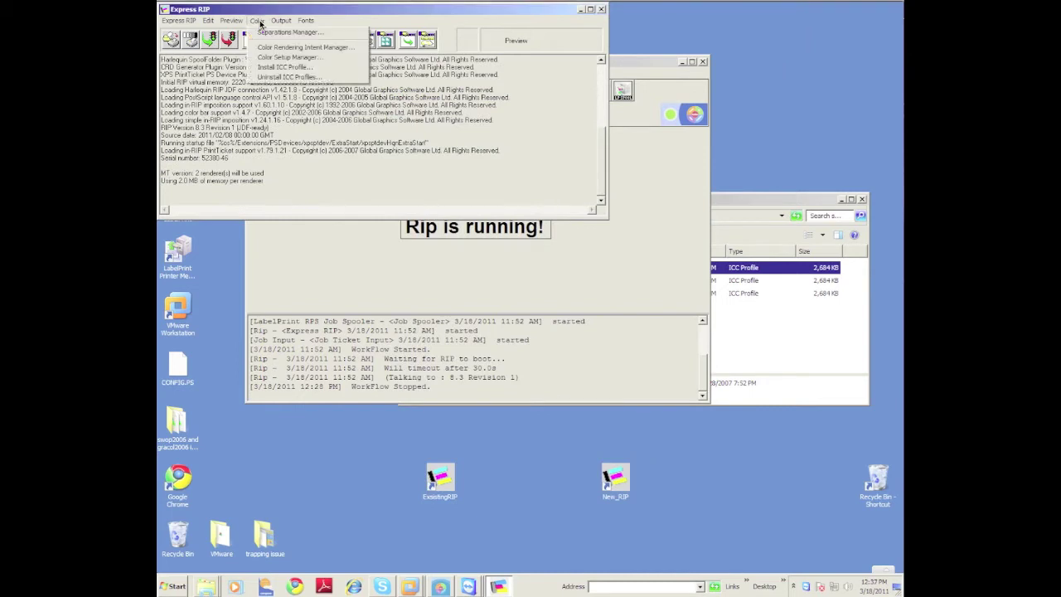
Step: Install GRACoL2006_Coated1v2.icc with both Input Profile and Emulation checked
click(267, 67)
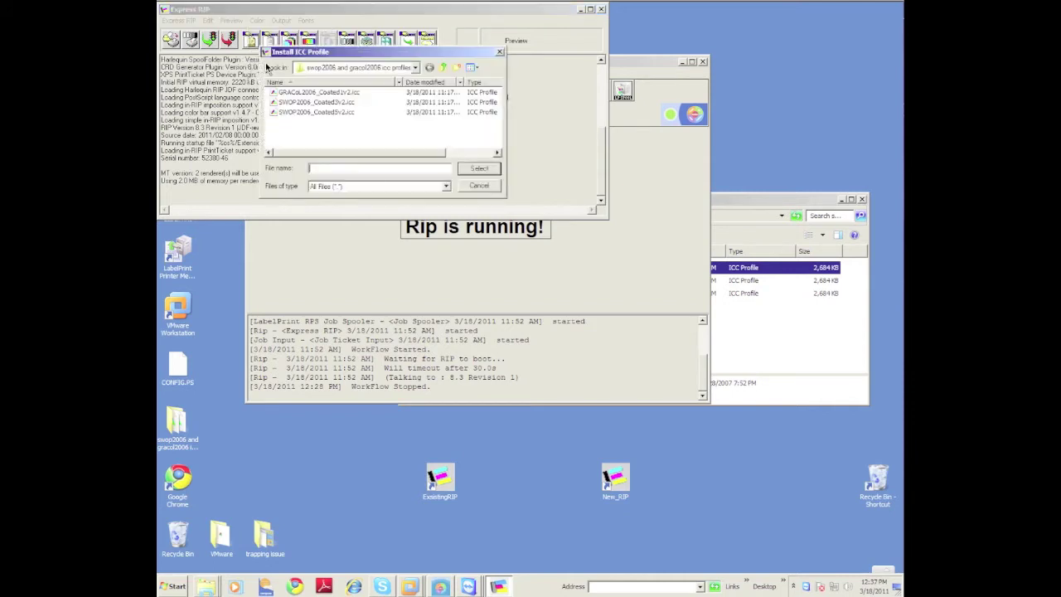
click(316, 92)
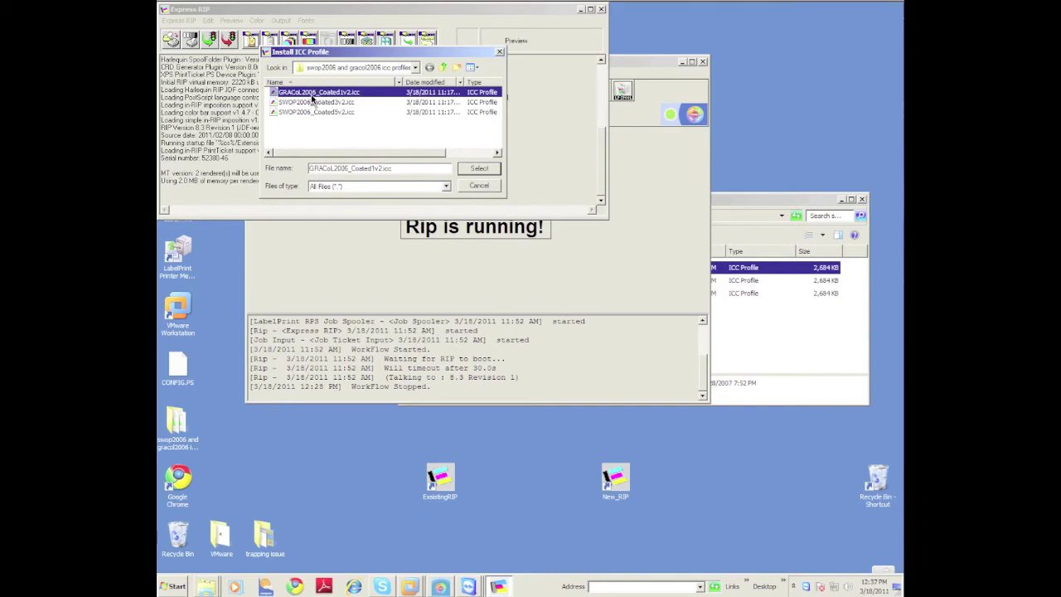
click(491, 169)
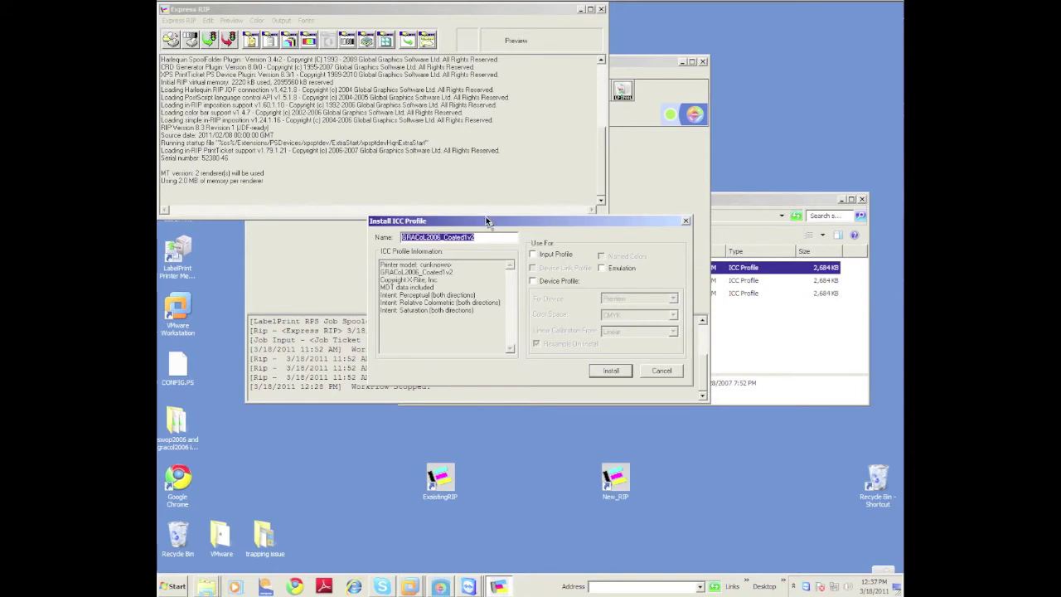
drag(486, 217, 449, 171)
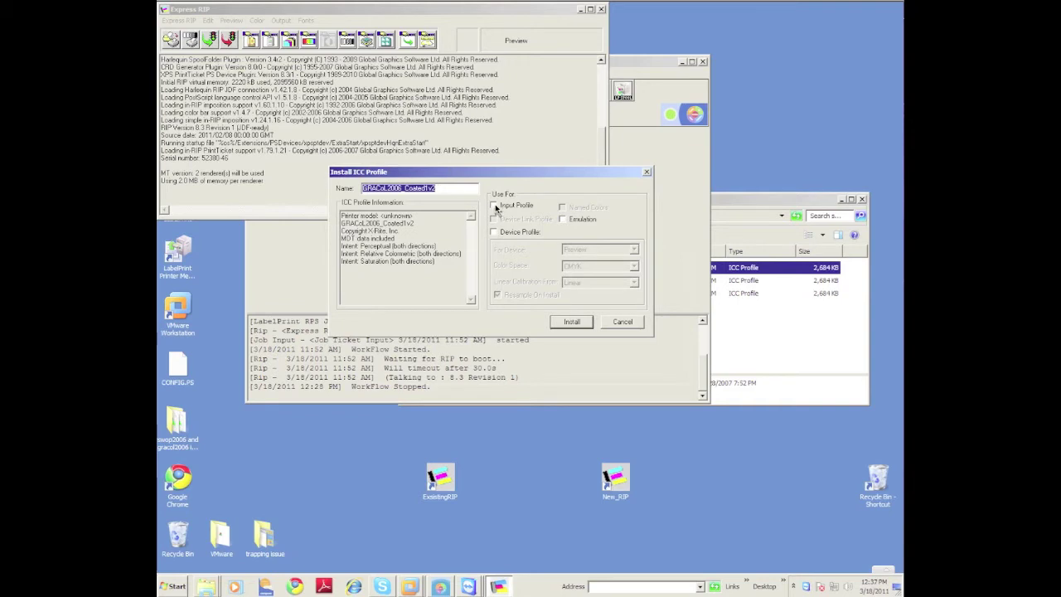
click(495, 206)
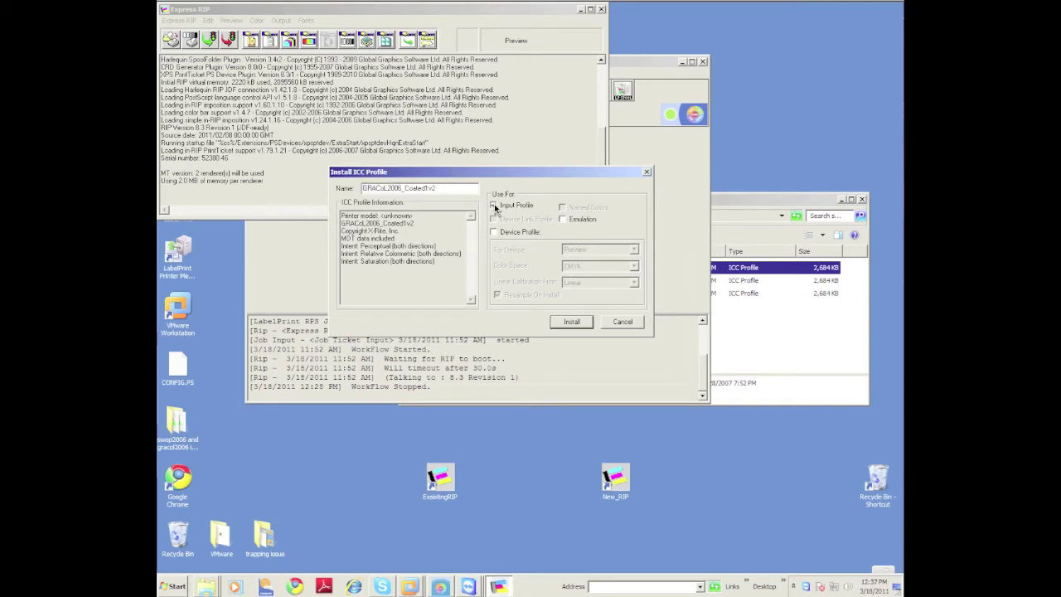
click(495, 207)
click(564, 219)
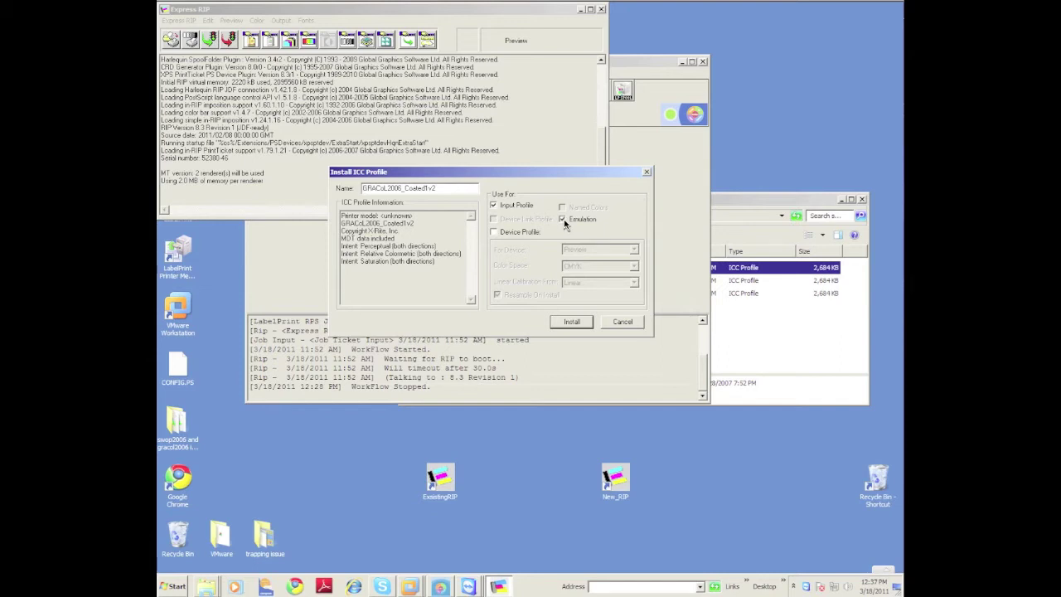
click(571, 323)
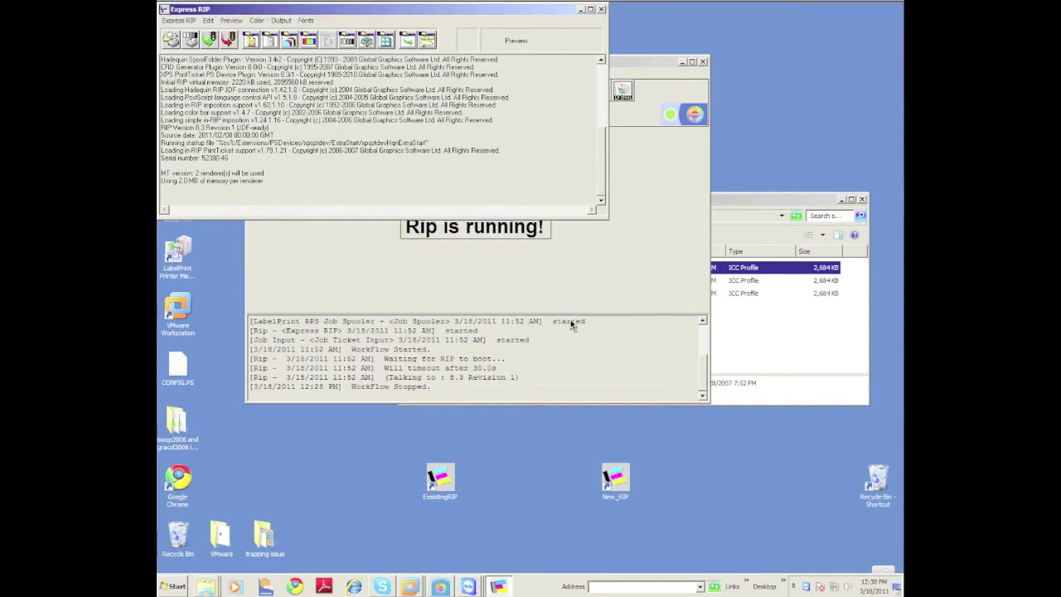
click(257, 21)
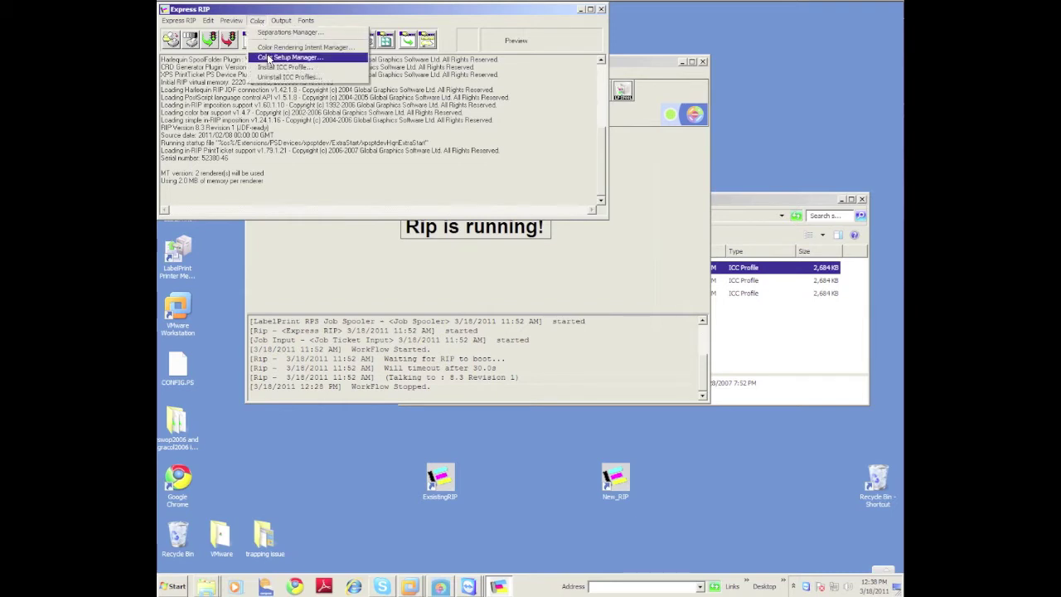
Step: In Color Setup Manager, choose the OKI pro510DW RAS (1 bit) device and start a new ColorPro setup
click(269, 58)
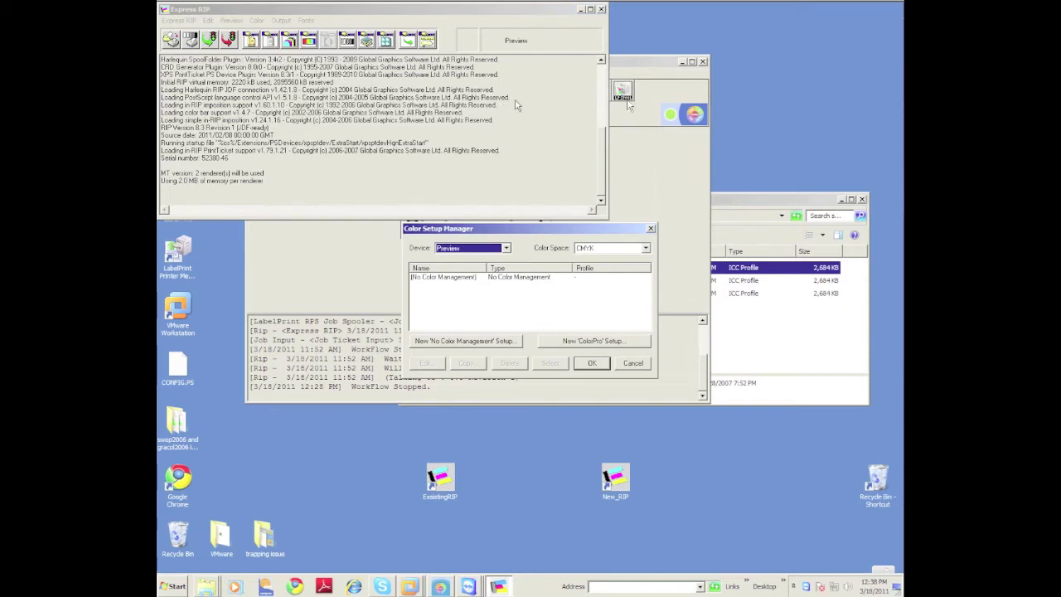
click(505, 248)
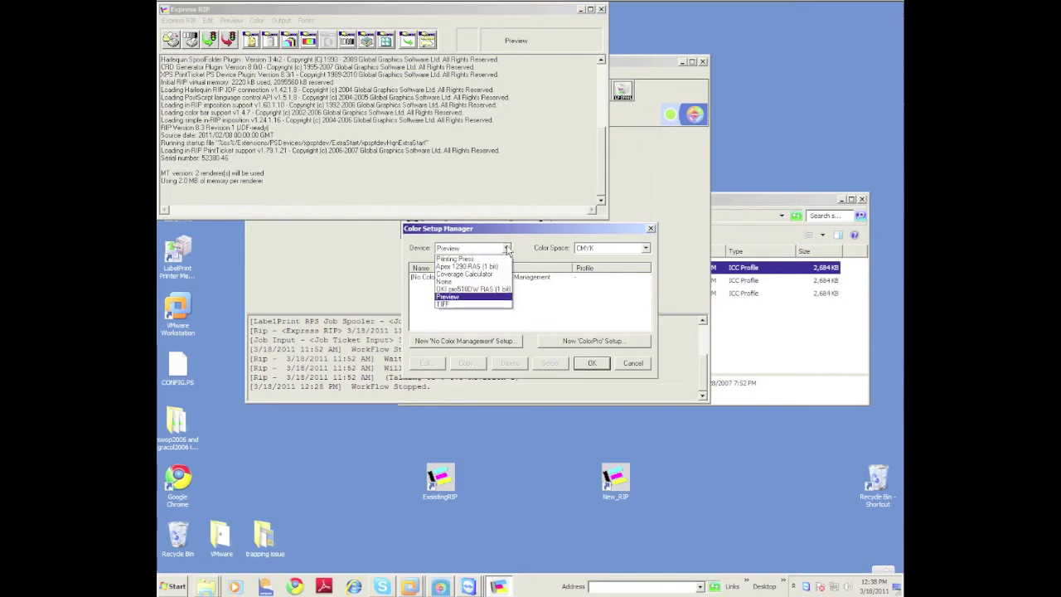
click(496, 289)
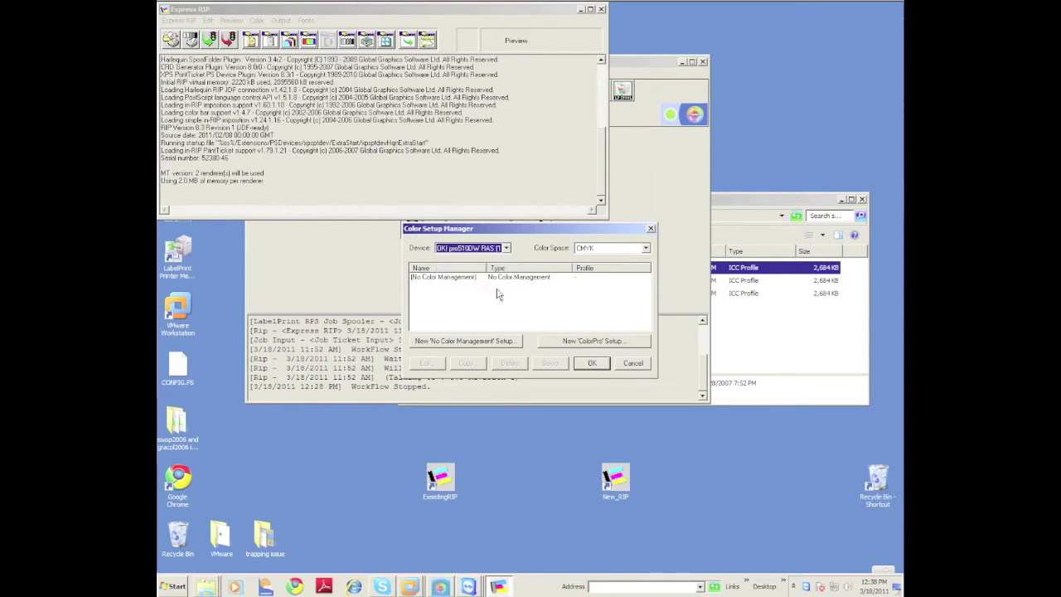
click(586, 342)
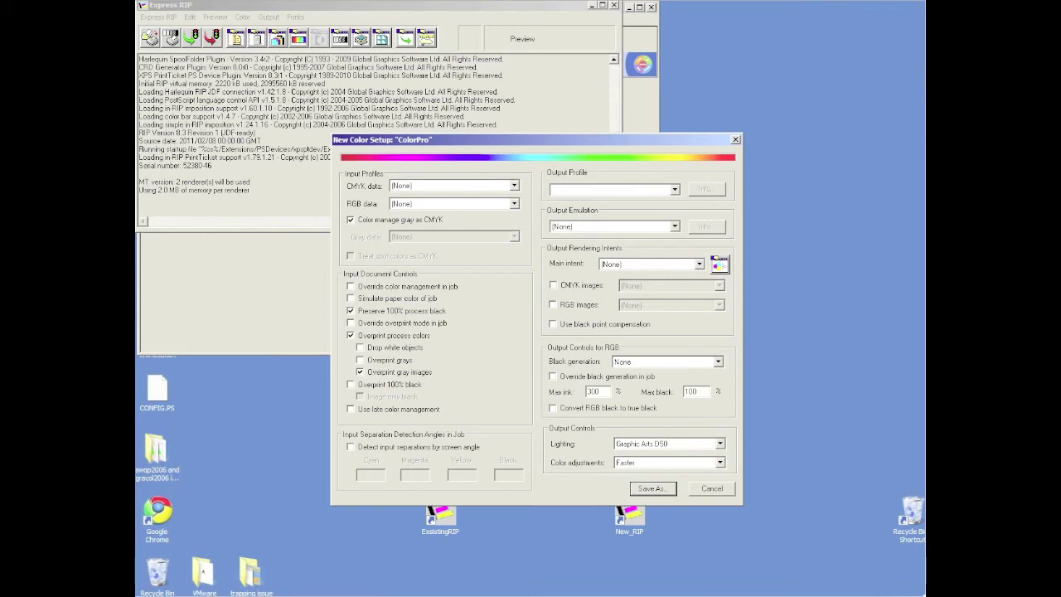
Step: Set the CMYK input profile to GRACoL2006_Coated1v2 and the RGB input profile to sRGB
click(515, 185)
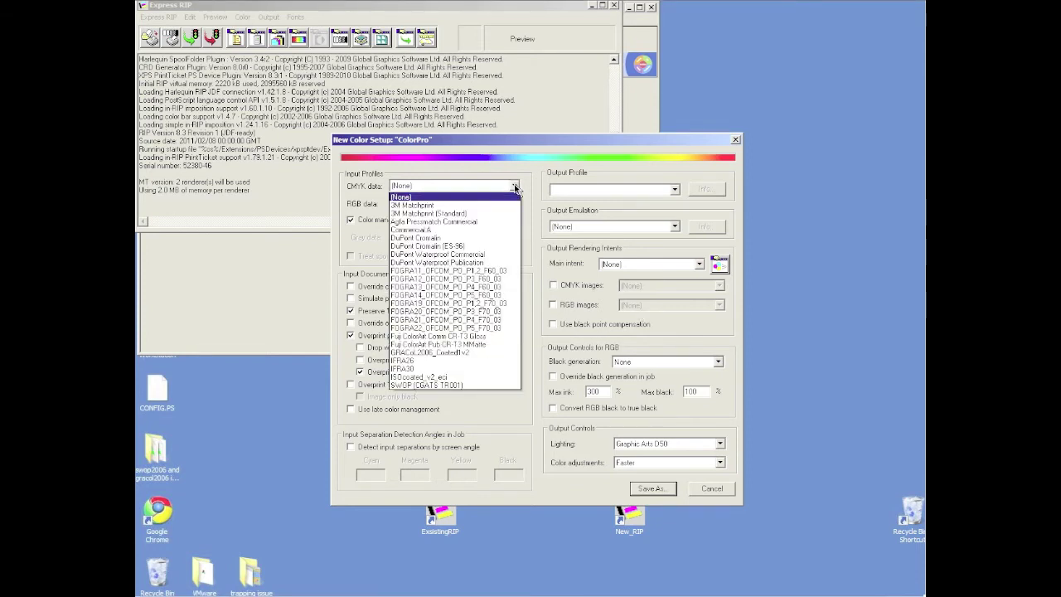
click(450, 353)
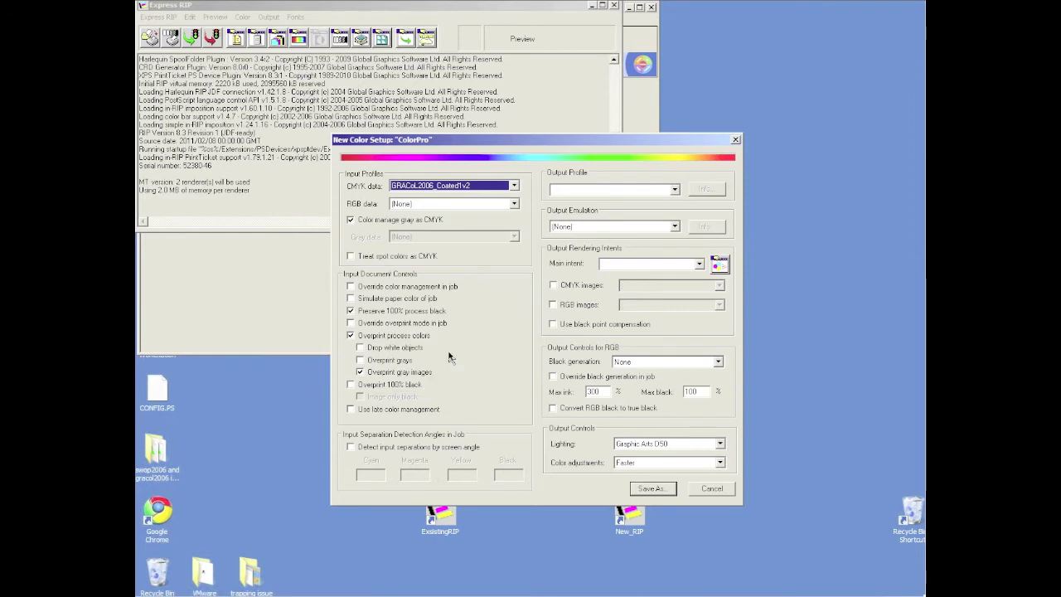
click(514, 204)
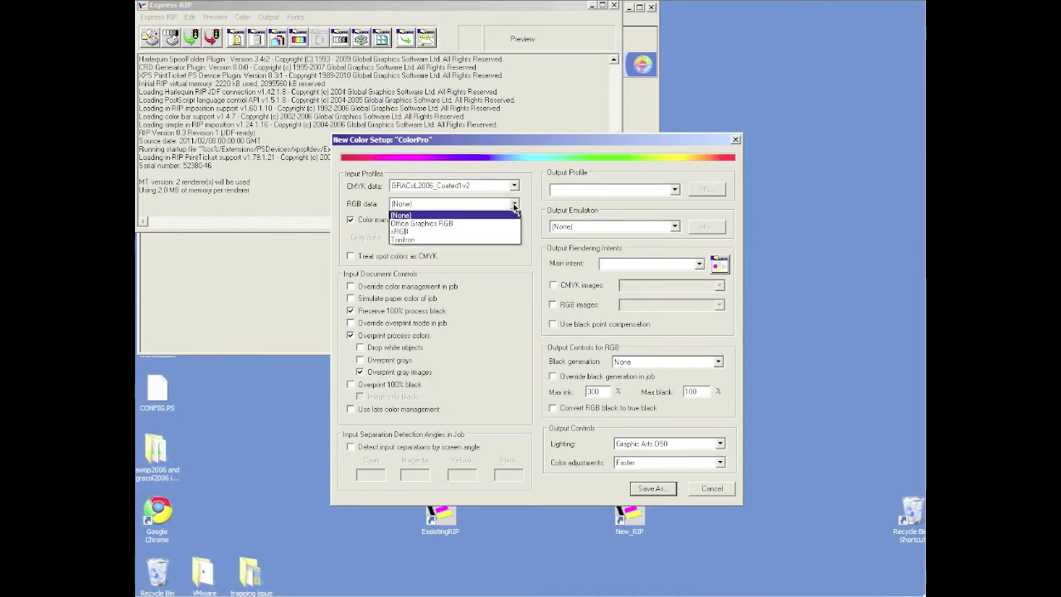
click(464, 233)
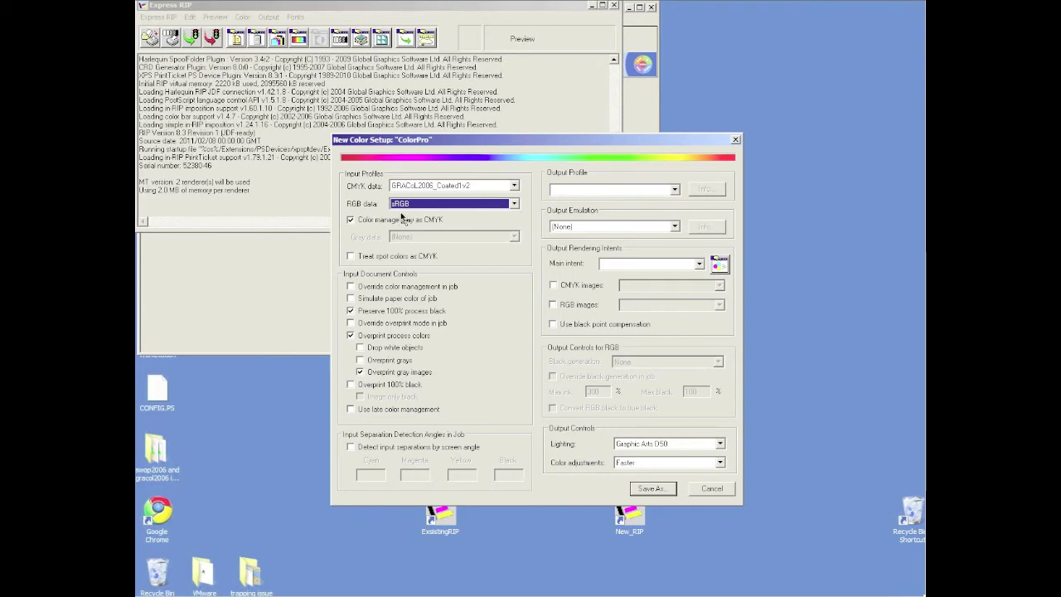
Step: Treat spot colours as CMYK, stop preserving 100% process black, and enable late colour management
click(354, 260)
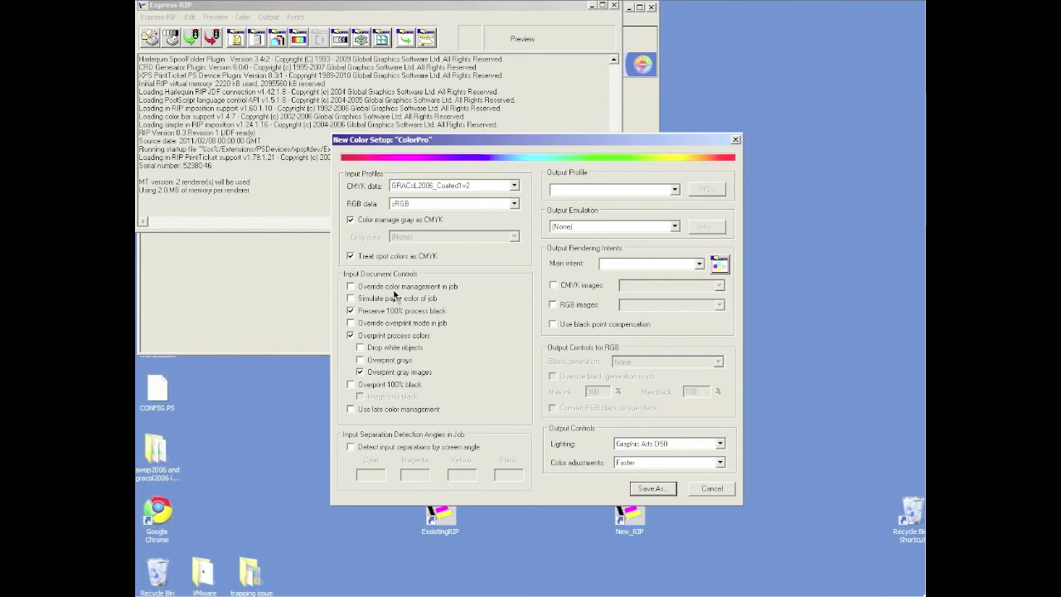
click(353, 312)
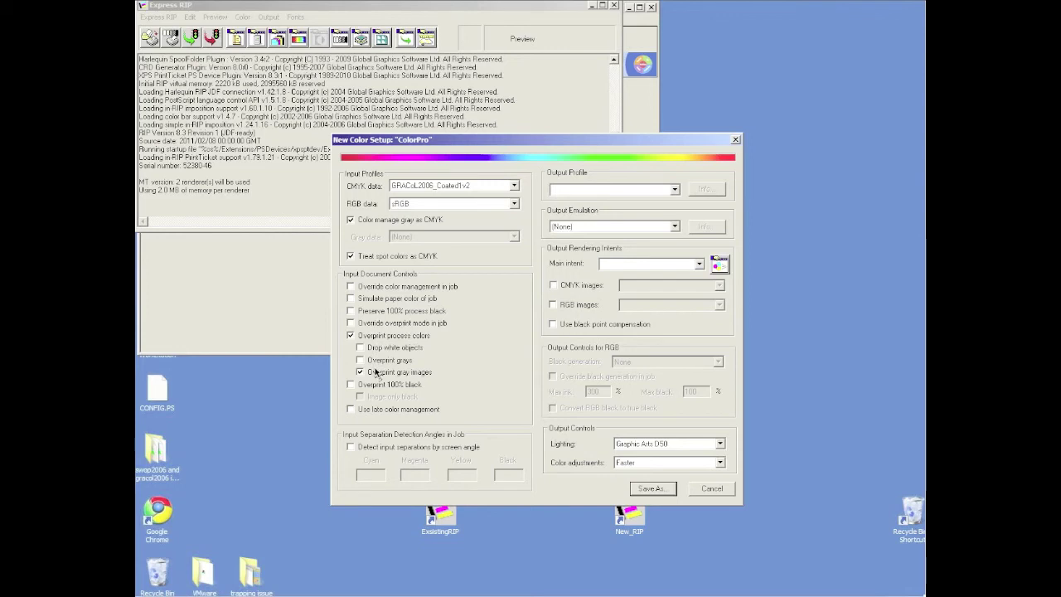
click(351, 411)
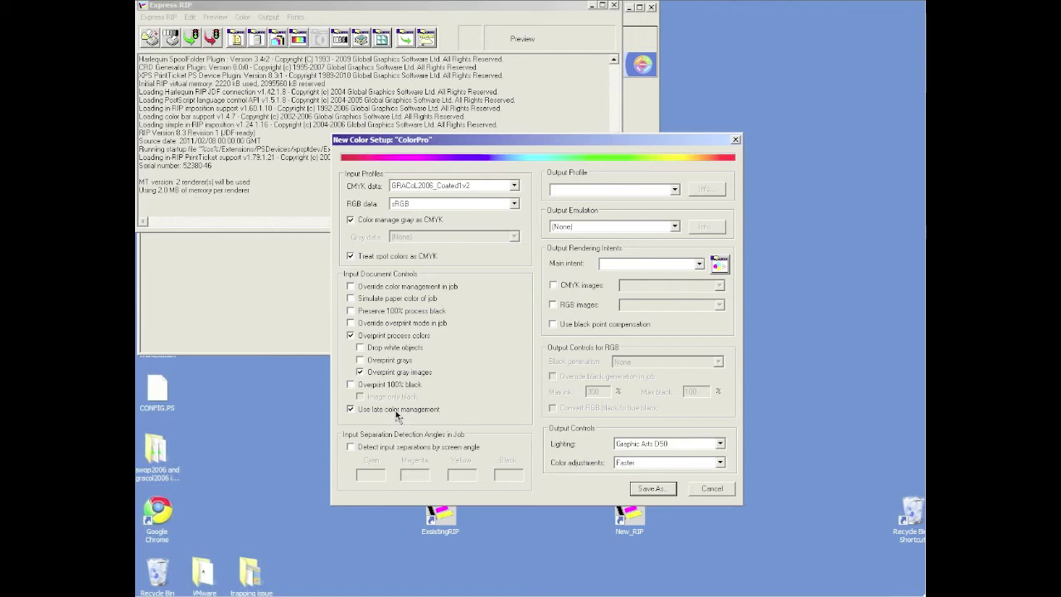
click(676, 191)
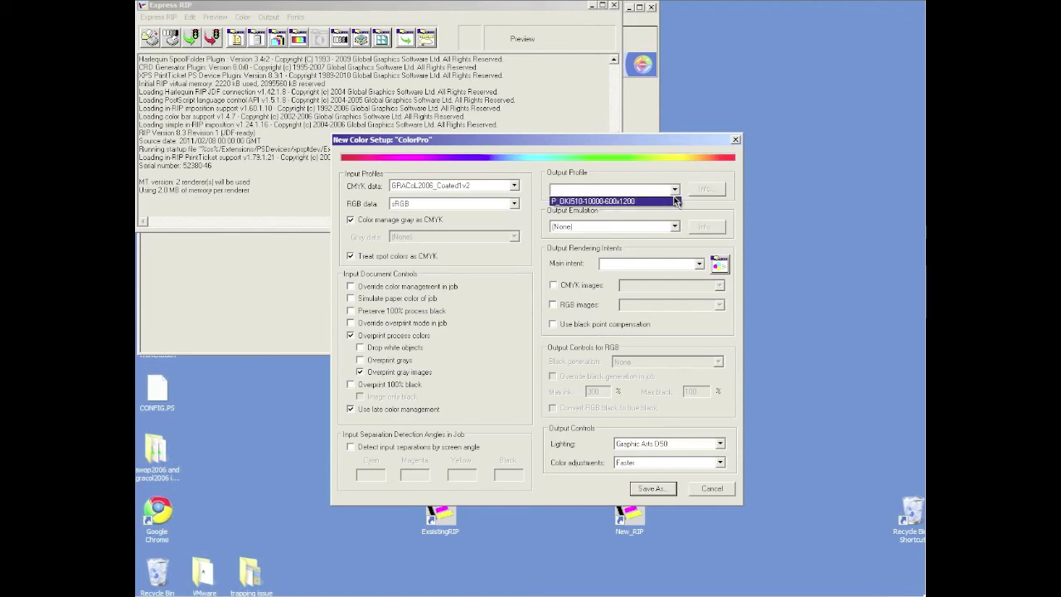
click(675, 201)
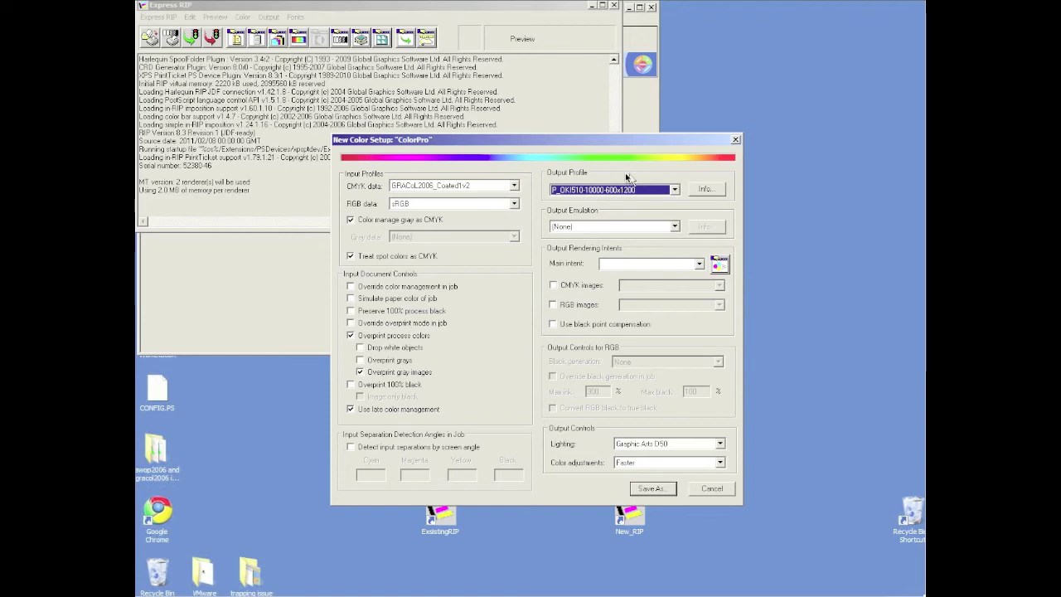
click(676, 227)
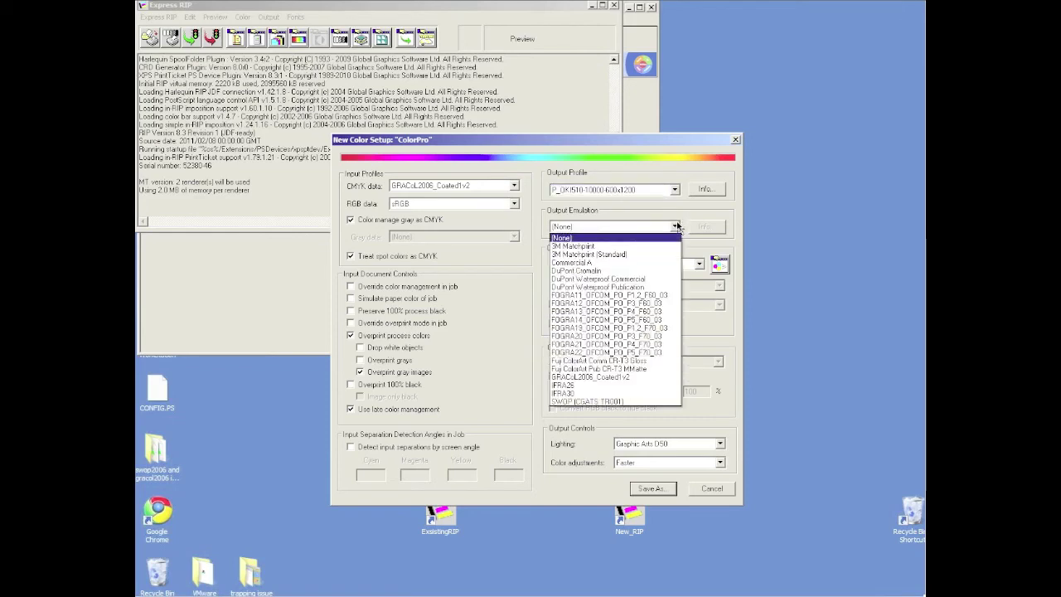
click(637, 380)
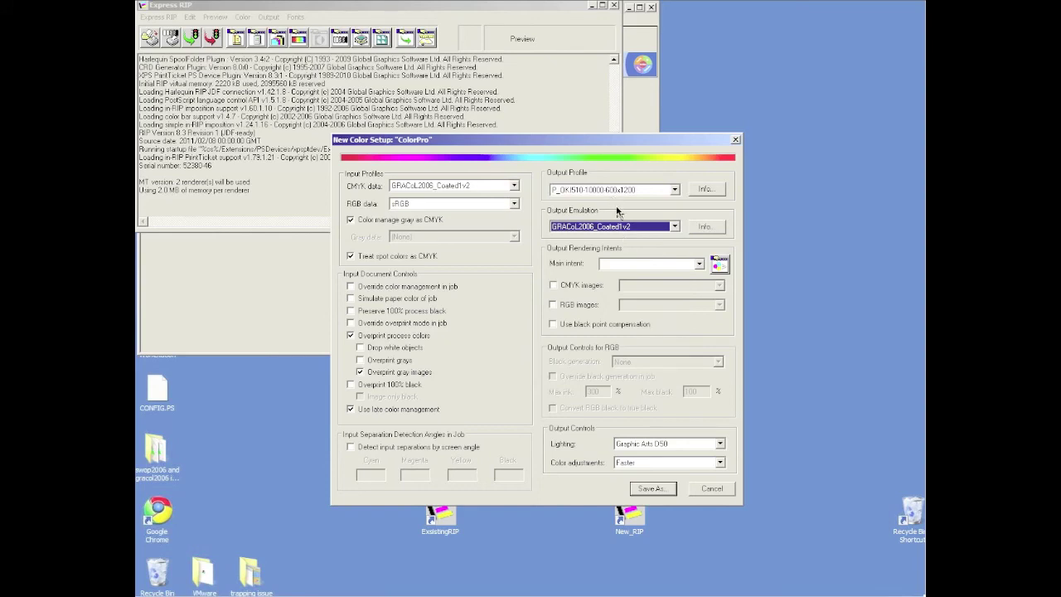
Step: Use ICC Auto Switching intent, black point compensation, Graphic Arts D50 lighting and Accurate adjustments
click(700, 264)
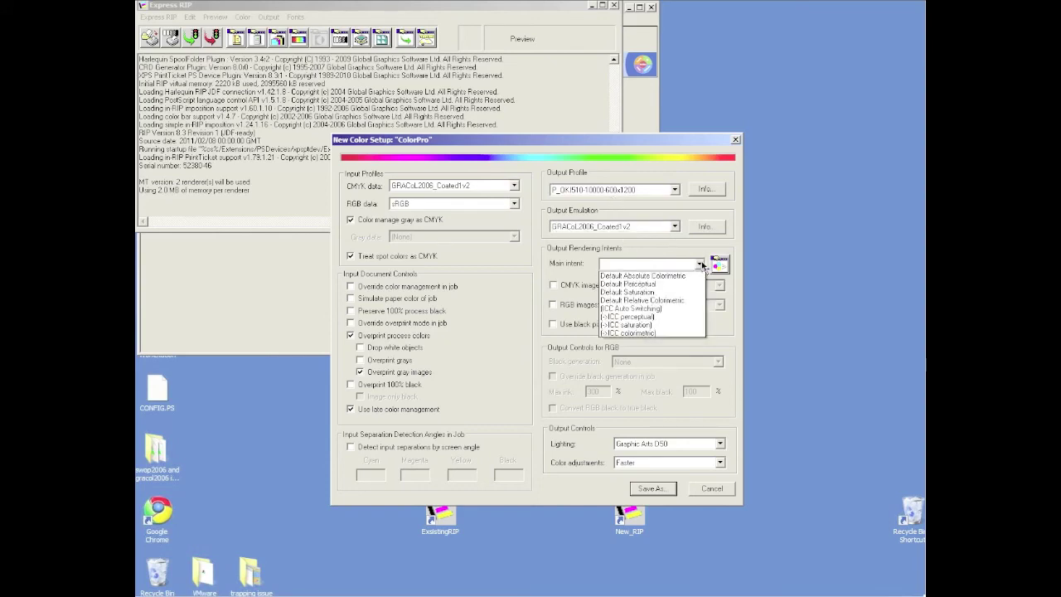
click(687, 309)
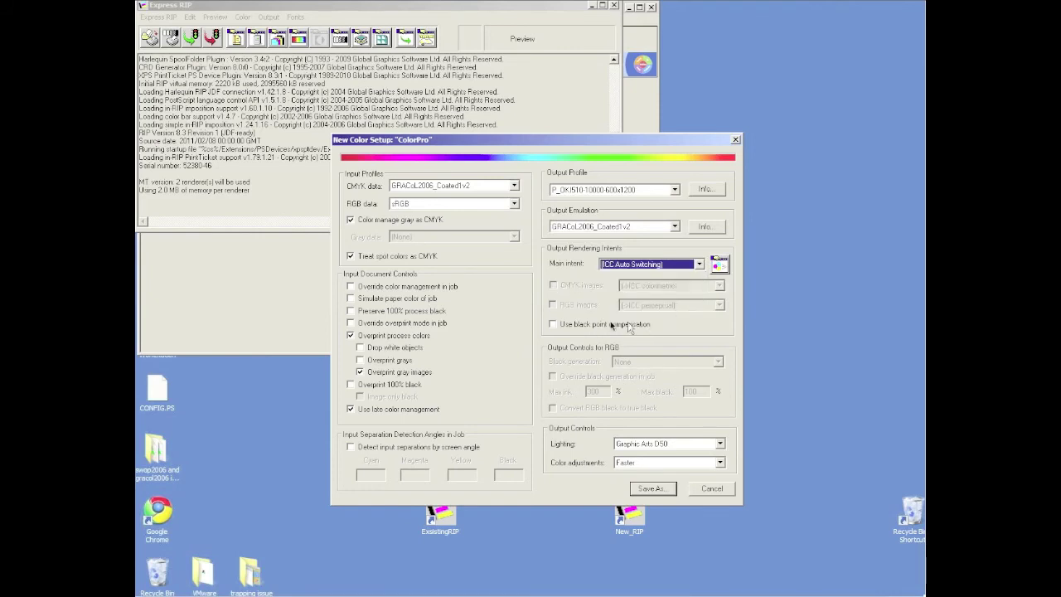
click(553, 324)
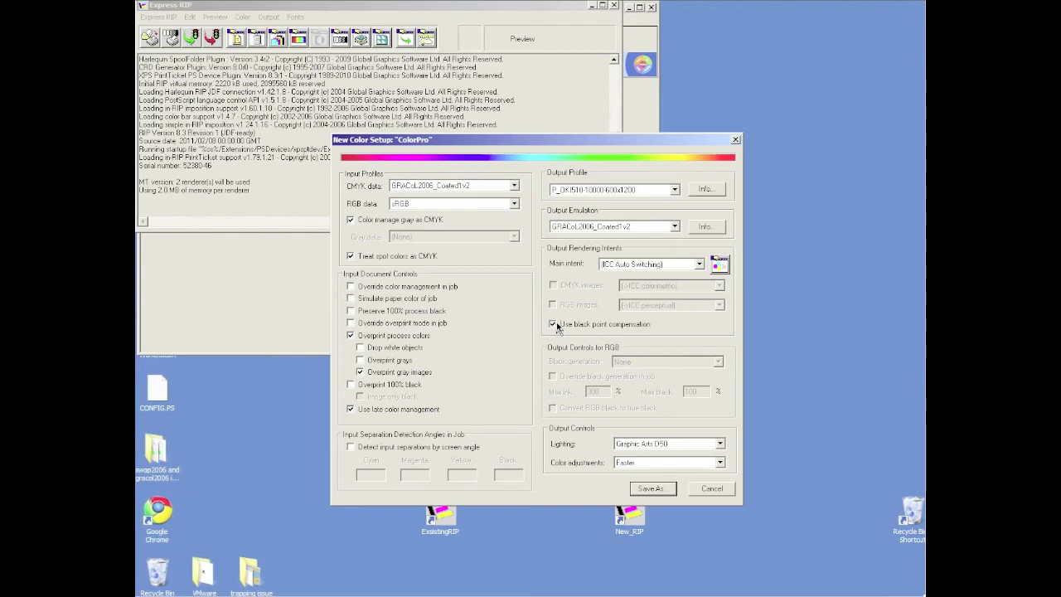
click(720, 445)
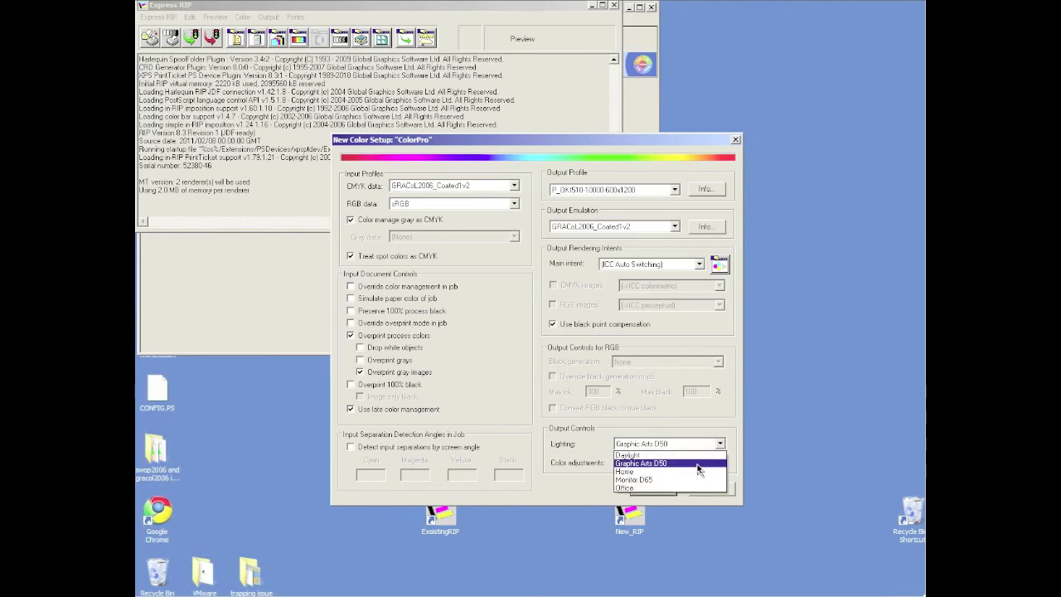
click(699, 463)
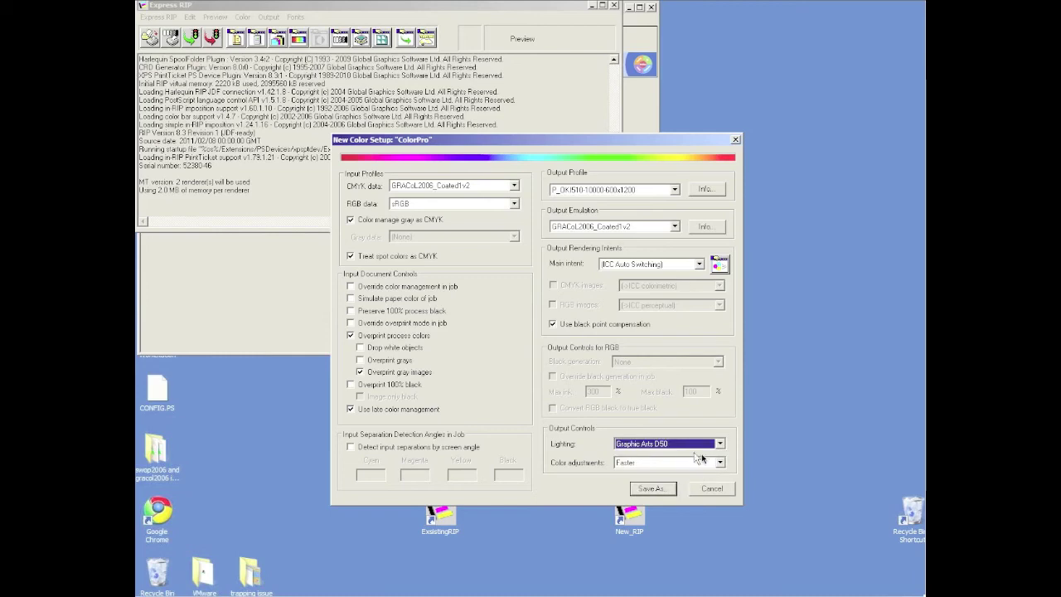
click(721, 464)
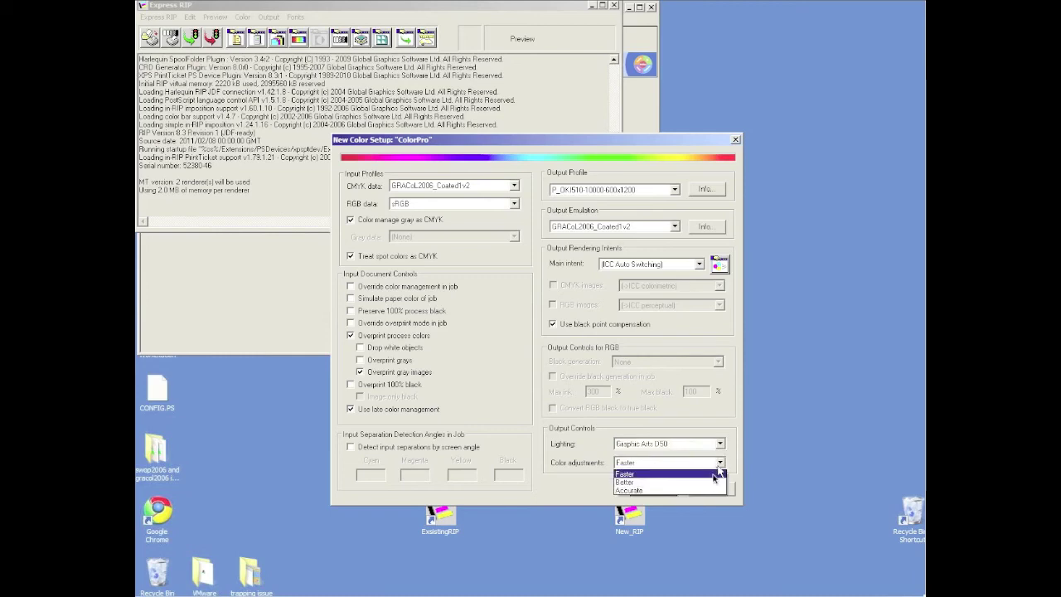
click(699, 491)
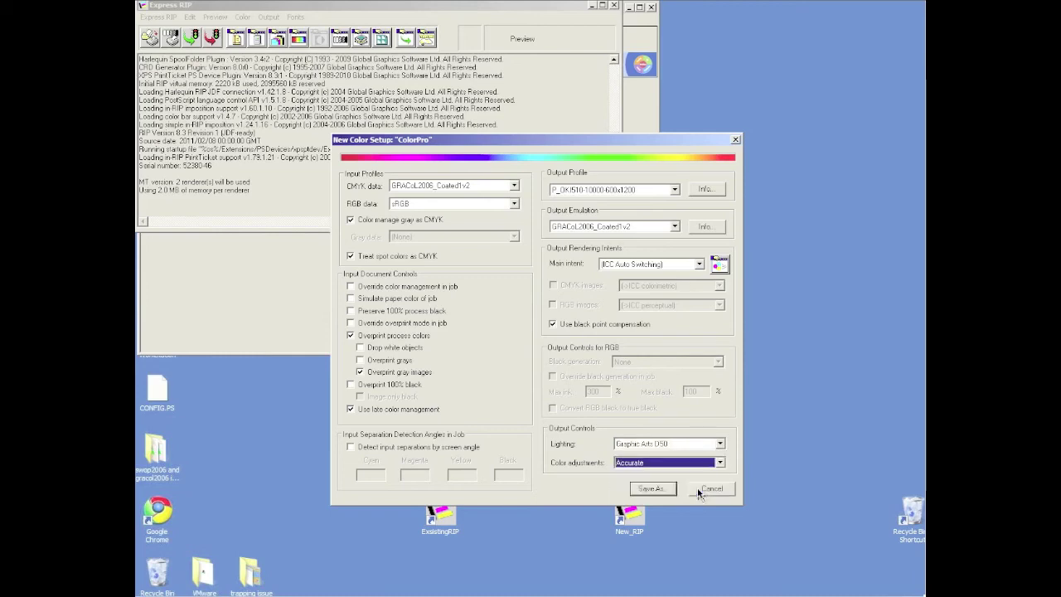
click(699, 491)
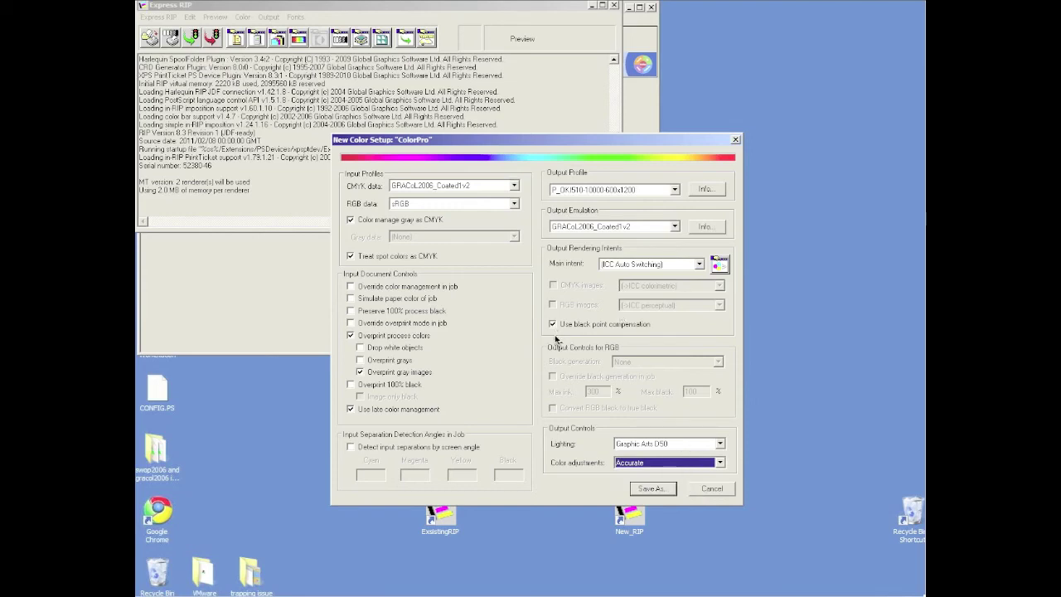
click(653, 489)
Step: Save the ColorPro setup under the name GRACoL_OKI510_10000 and close Color Setup Manager
click(658, 489)
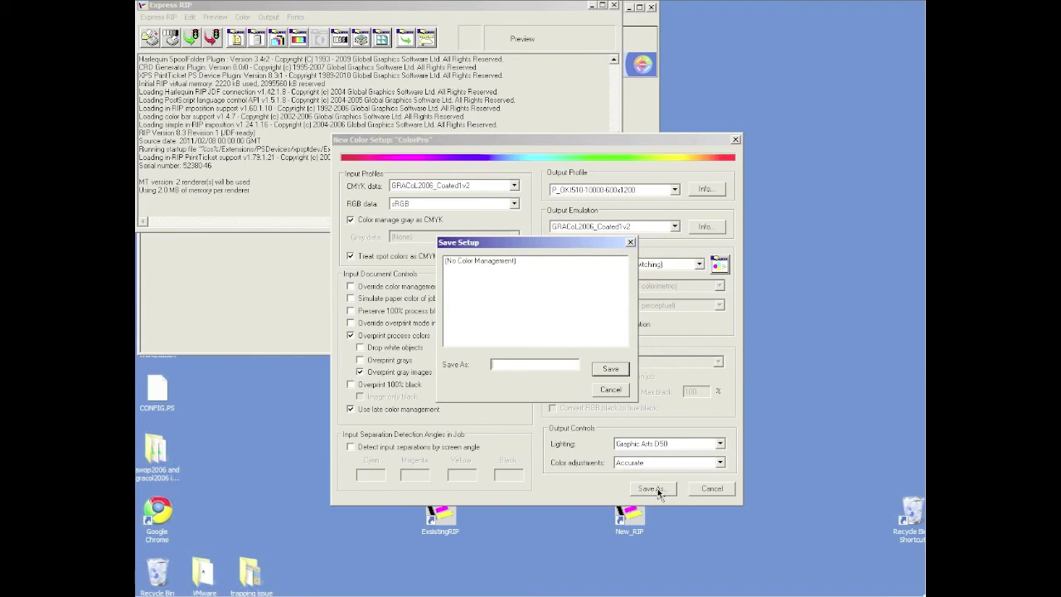
text(GRACoL_OKI510_10000)
click(606, 368)
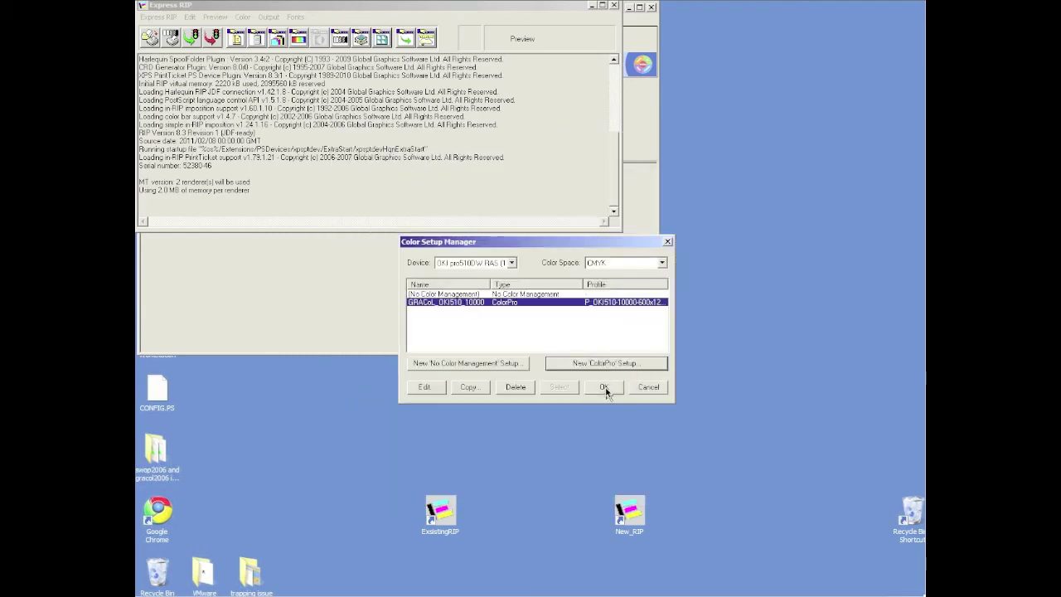
click(605, 388)
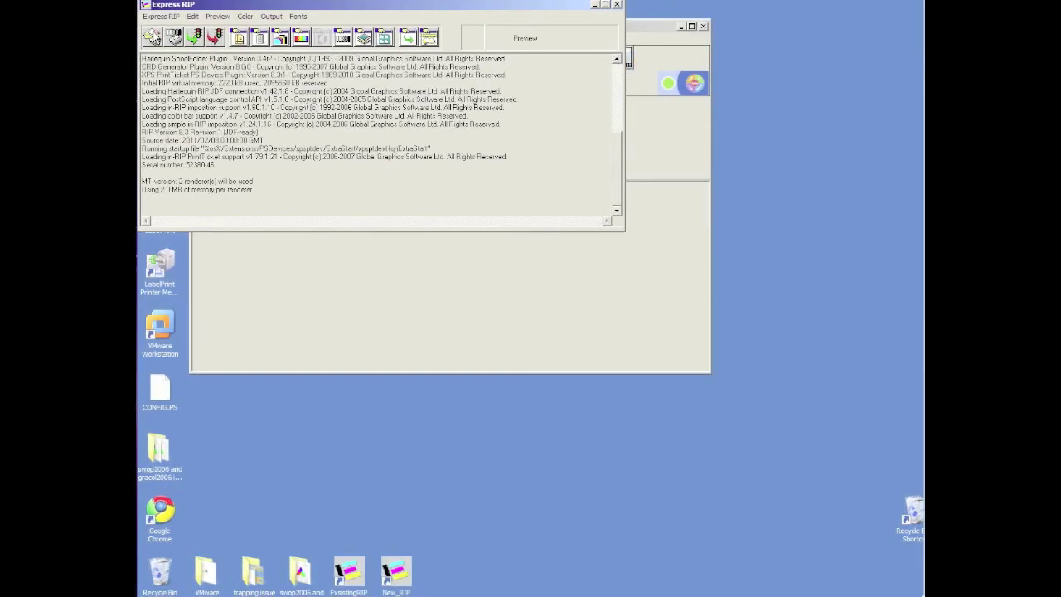
click(160, 17)
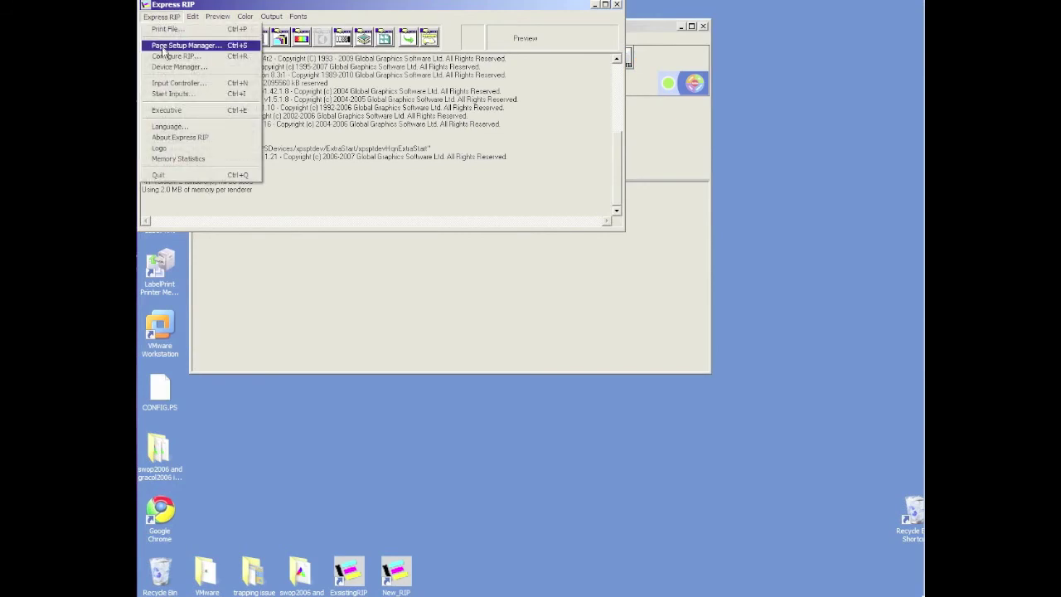
click(165, 49)
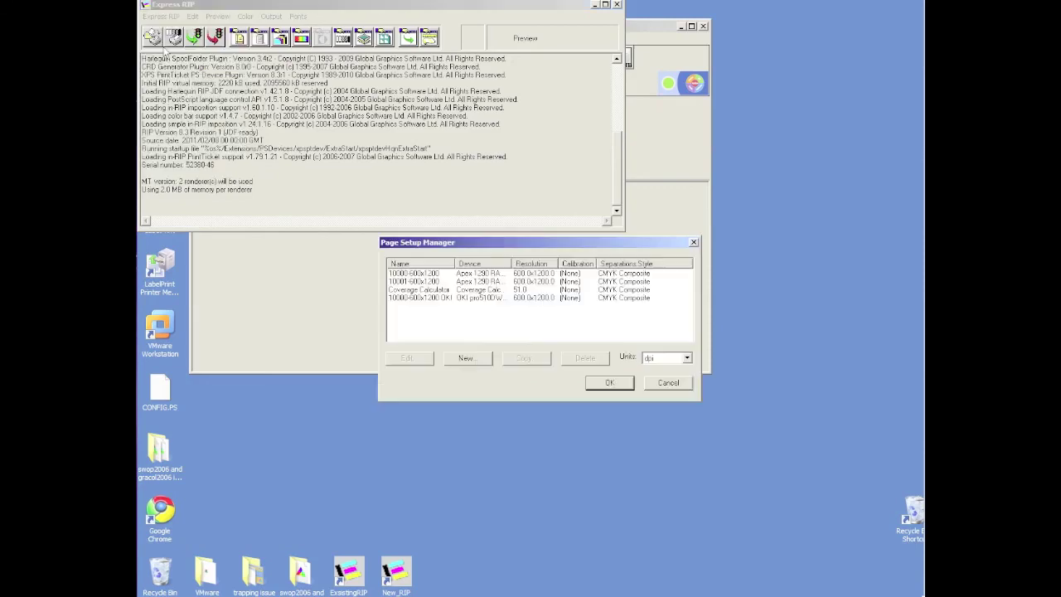
click(490, 297)
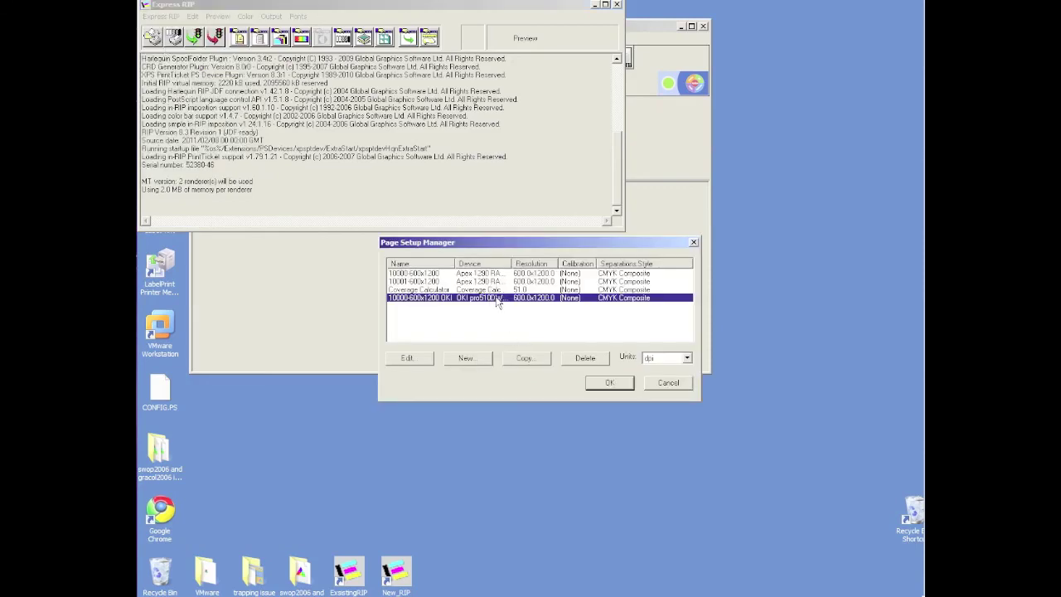
click(426, 363)
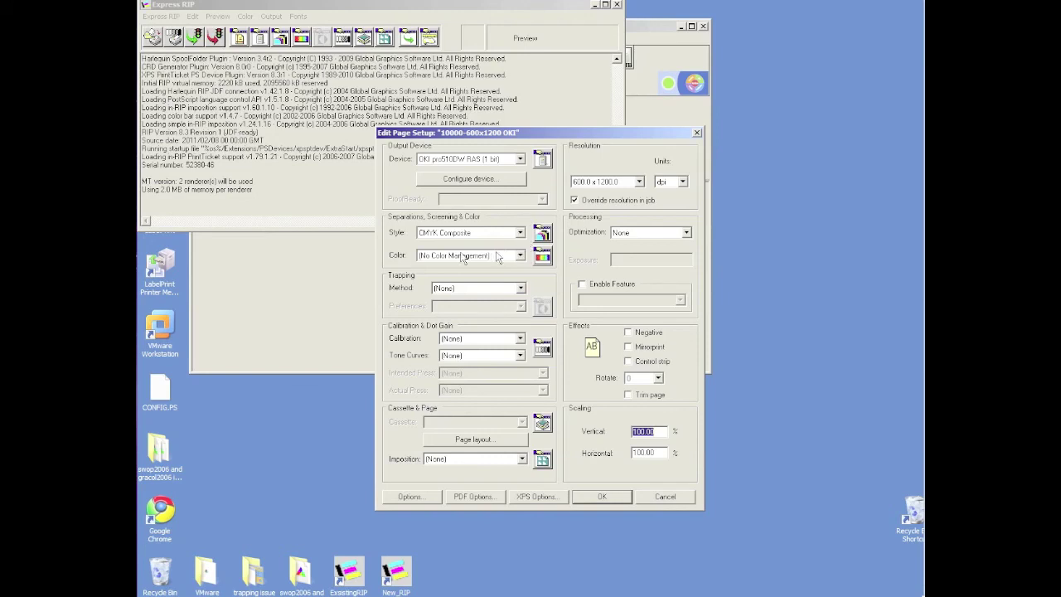
click(520, 255)
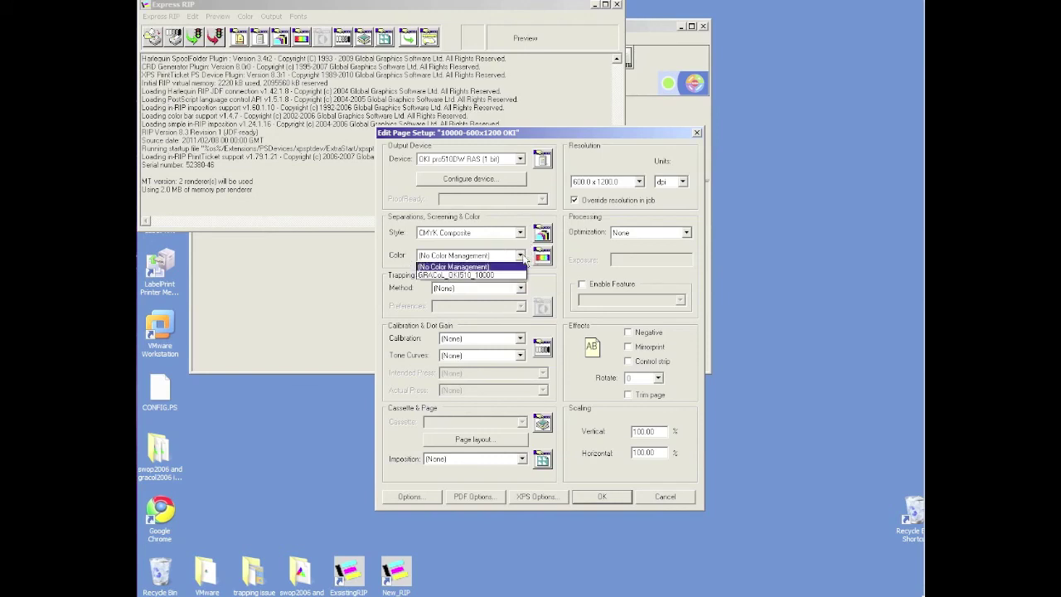
click(499, 275)
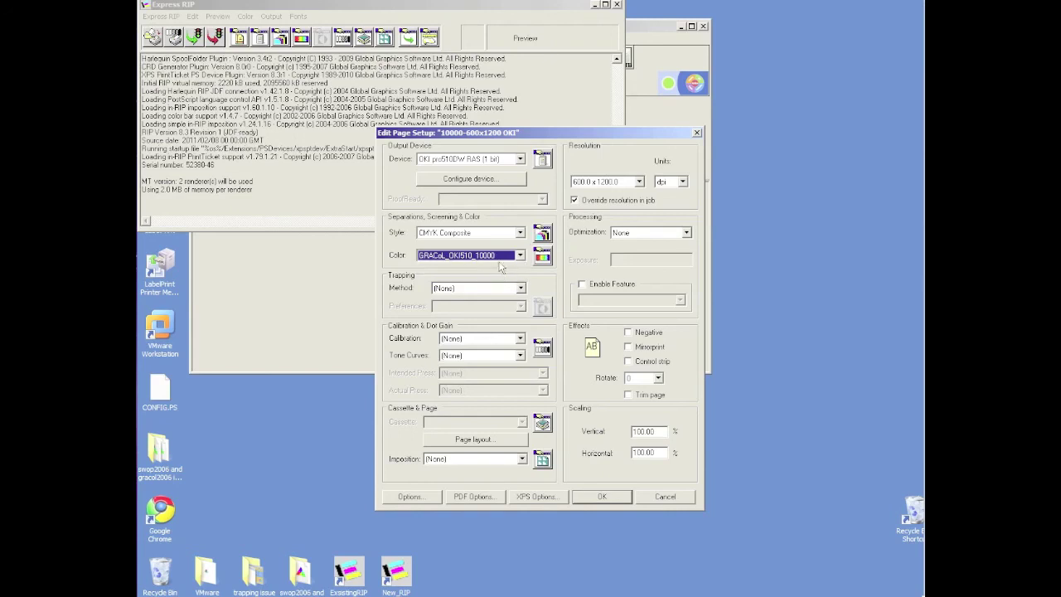
click(520, 339)
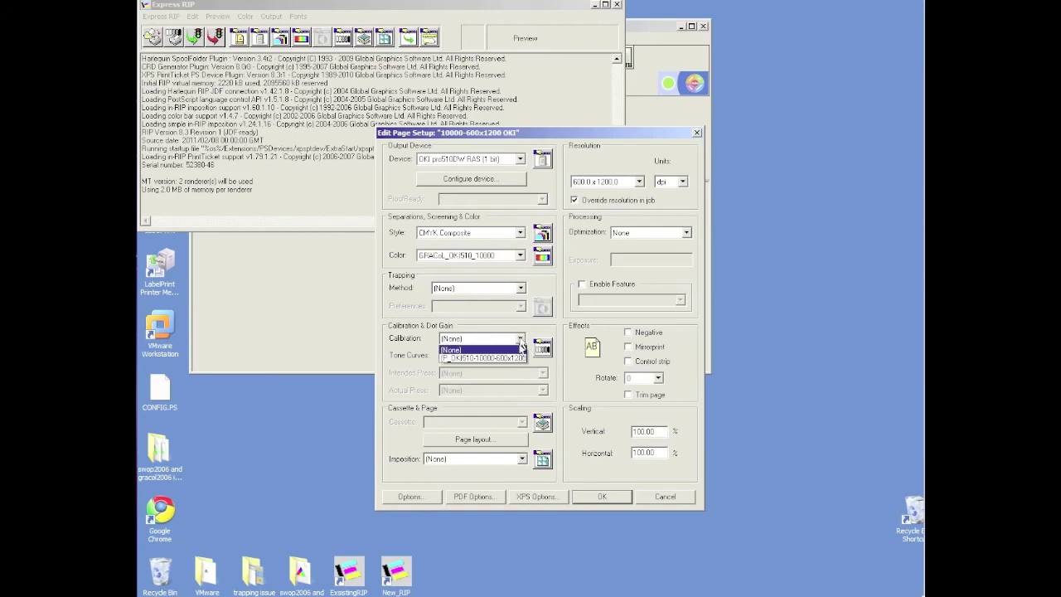
click(519, 358)
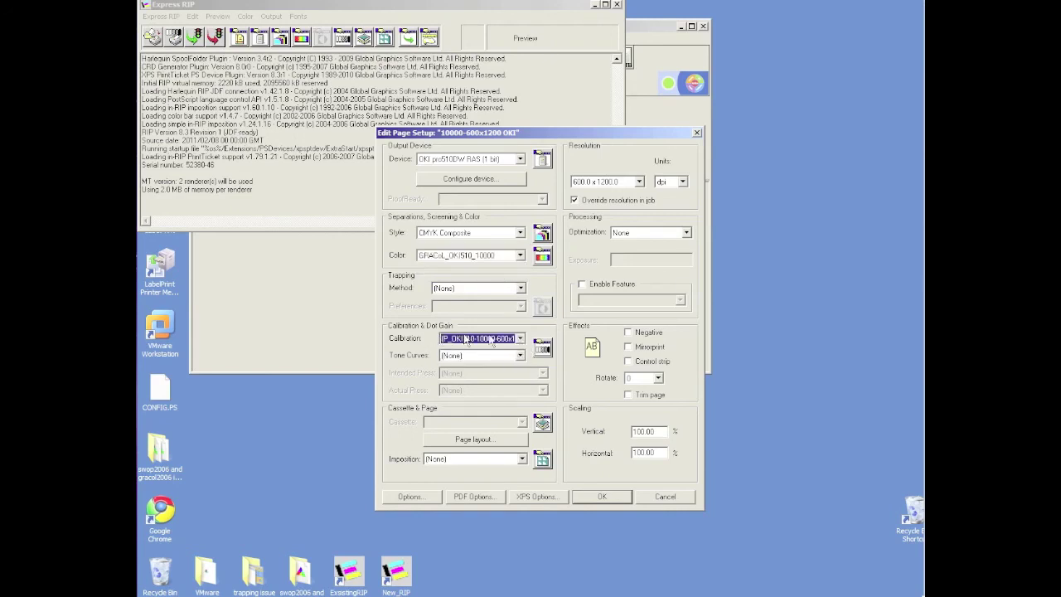
click(603, 497)
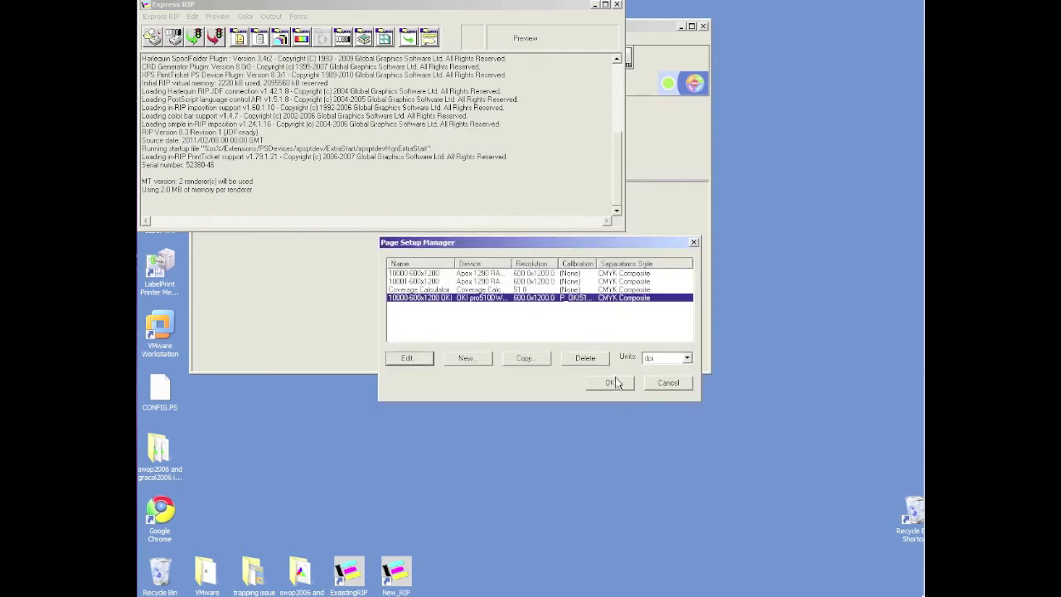
click(613, 383)
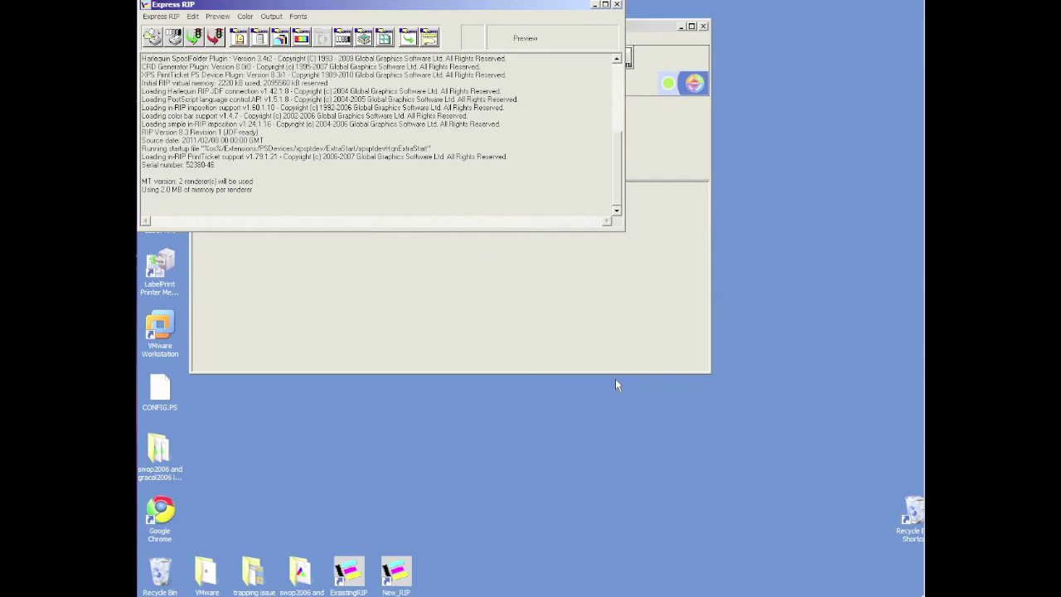